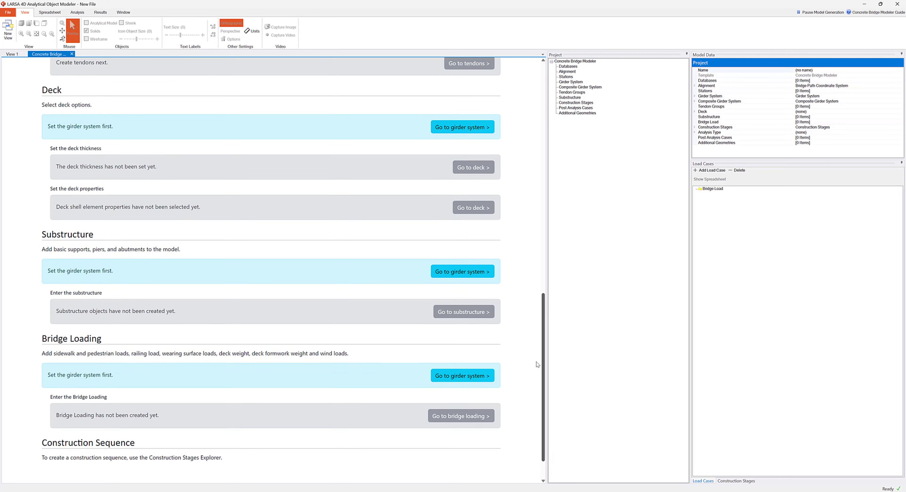
- Add the section database Sections.lpsx to the project and update the model
scroll(535, 211, "up", 7)
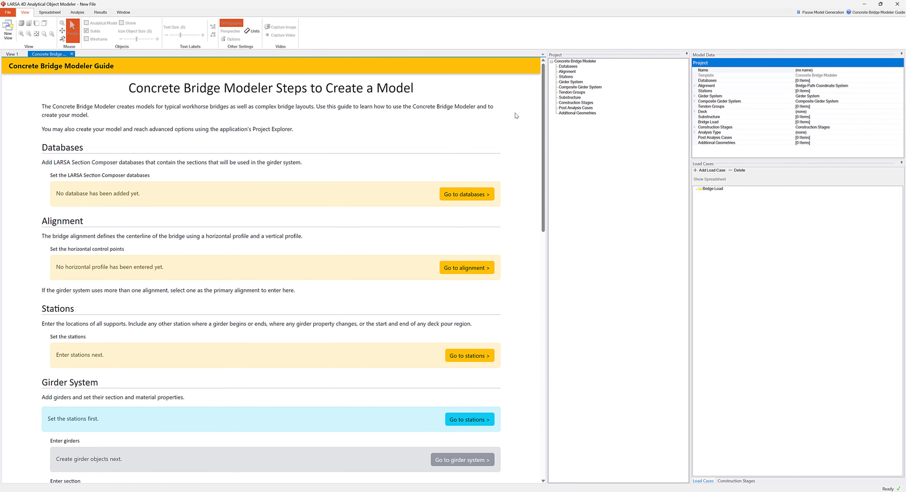
left_click(452, 198)
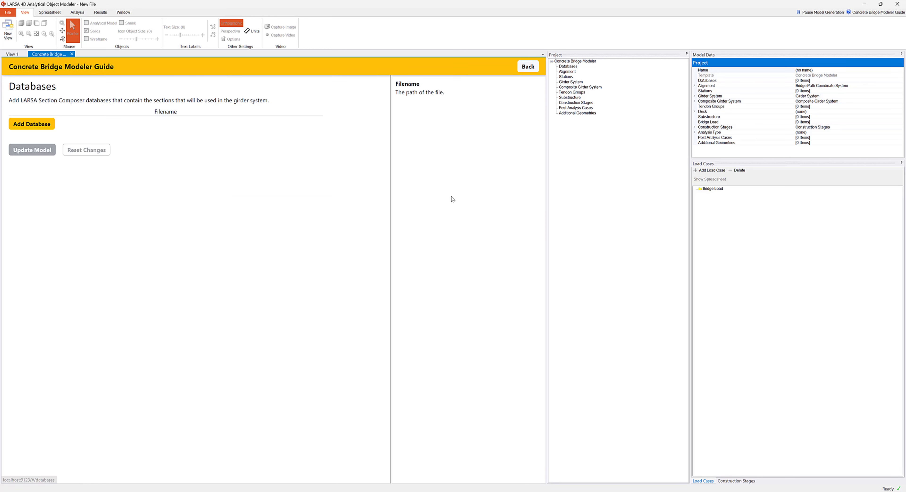
left_click(15, 127)
left_click(311, 126)
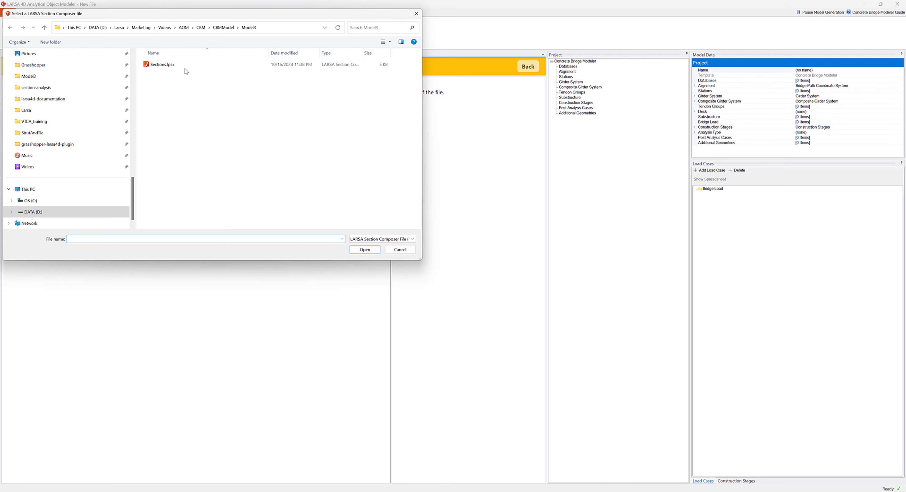
left_click(184, 67)
left_click(362, 248)
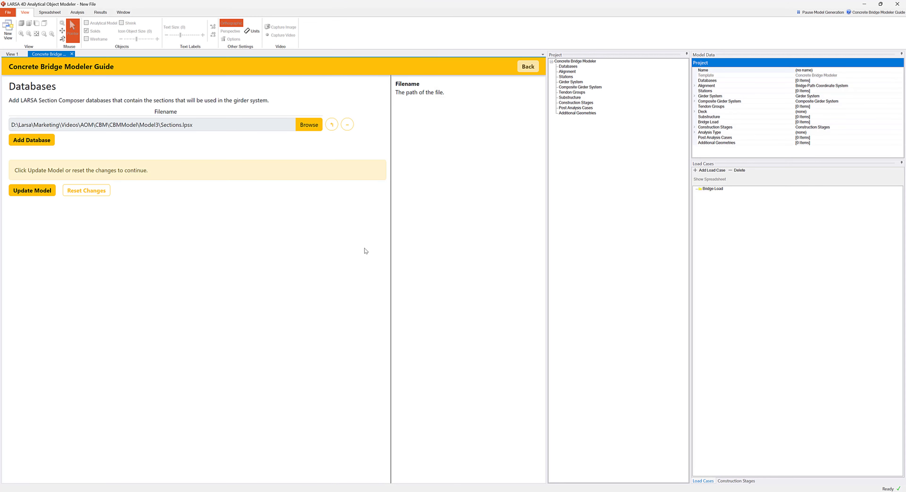
left_click(31, 192)
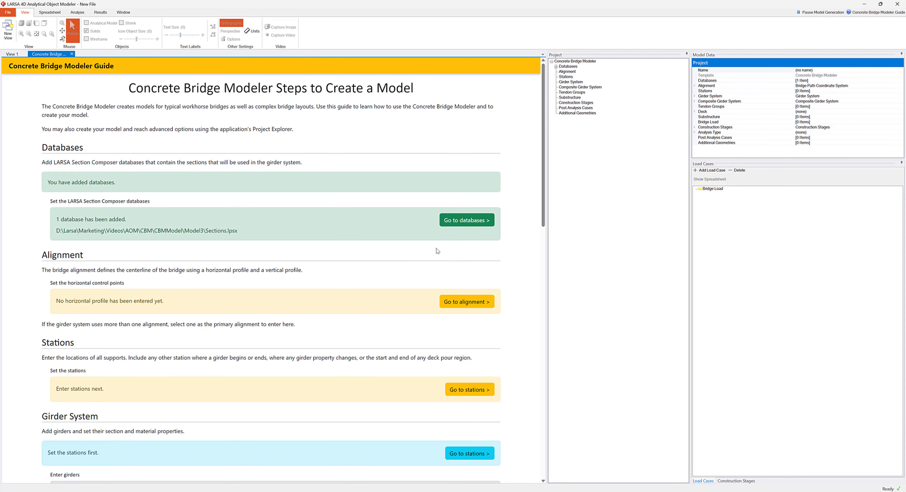
- Define the horizontal alignment with control points at station 0 ft, heading 0, and 600 ft, heading 45 degrees, and update the model
scroll(436, 252, "down", 1)
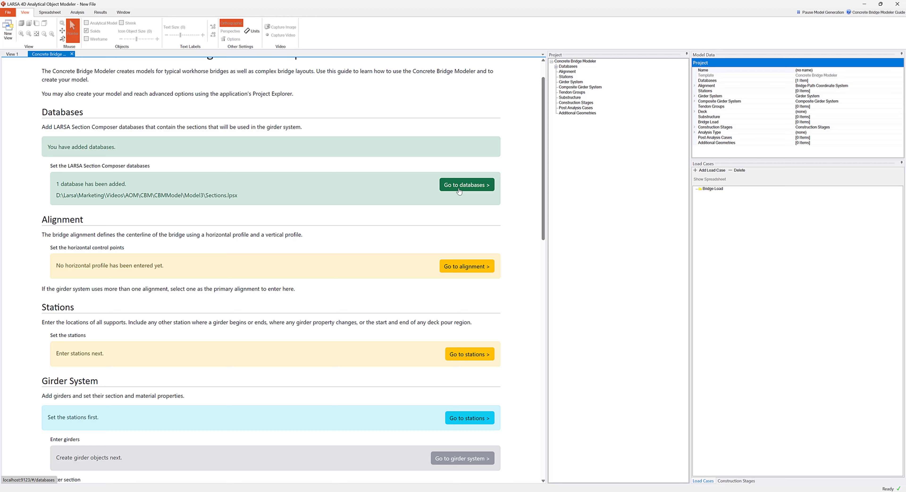
left_click(470, 268)
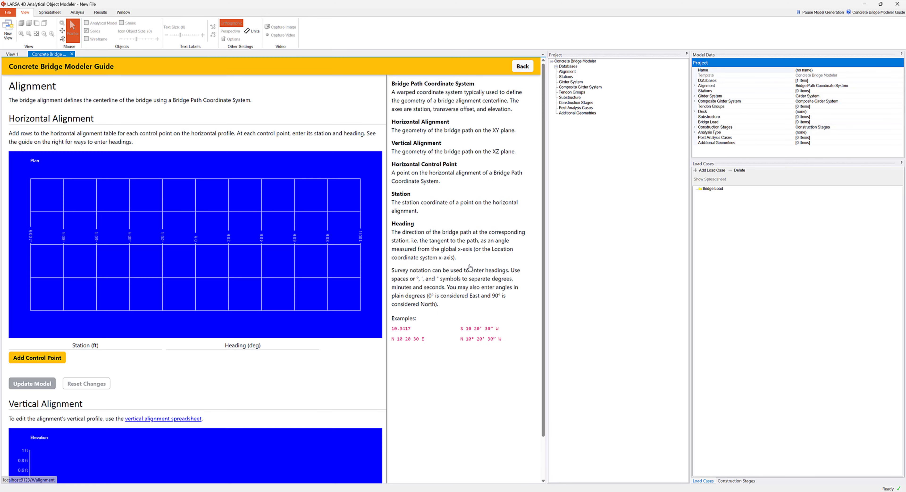
left_click(55, 355)
left_click(43, 374)
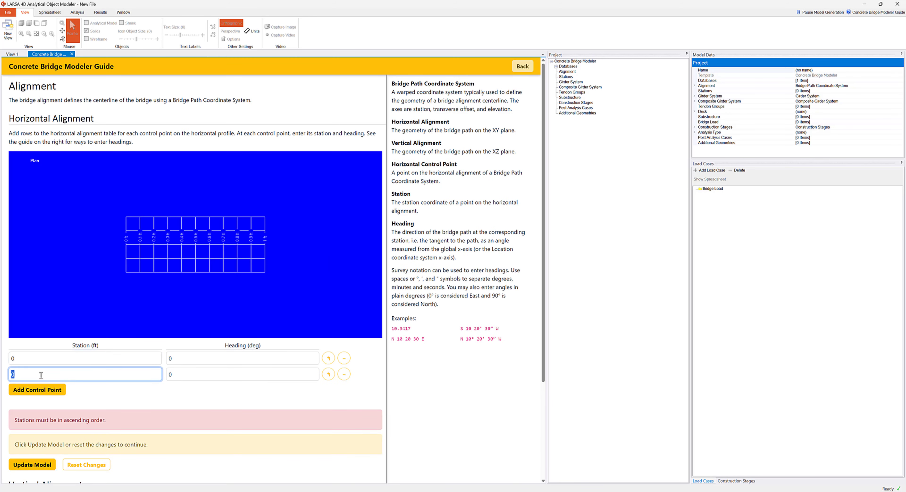
type("600")
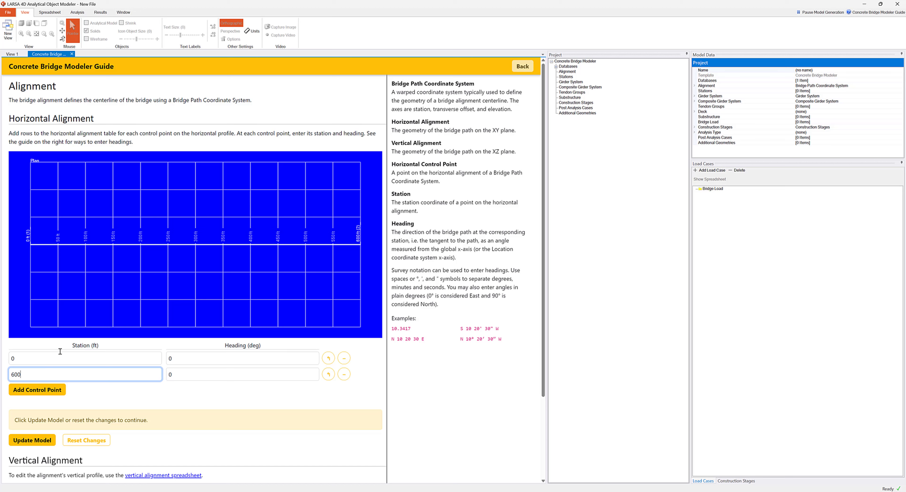
key("Tab")
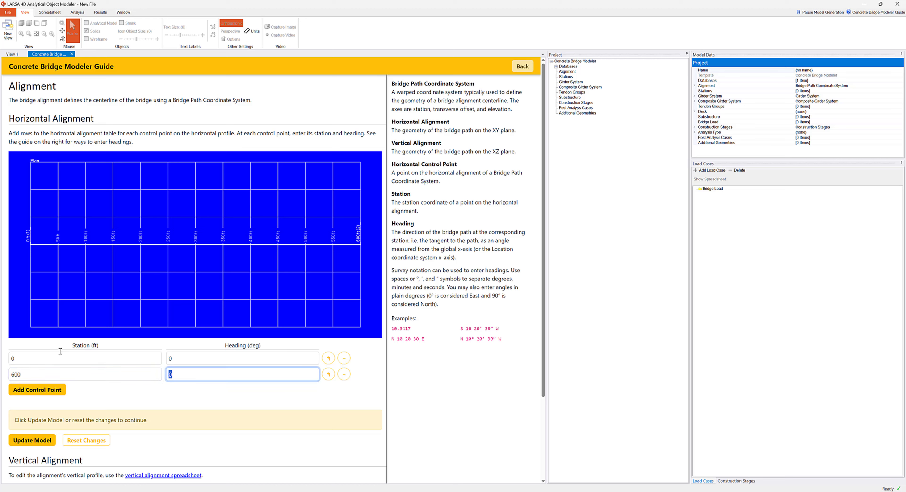
type("30")
key("BackSpace")
key("BackSpace")
type("45")
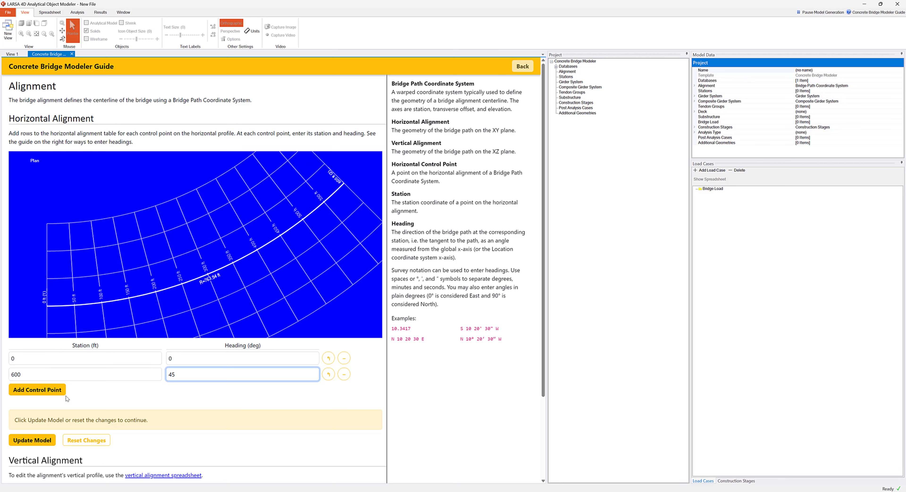
left_click(47, 444)
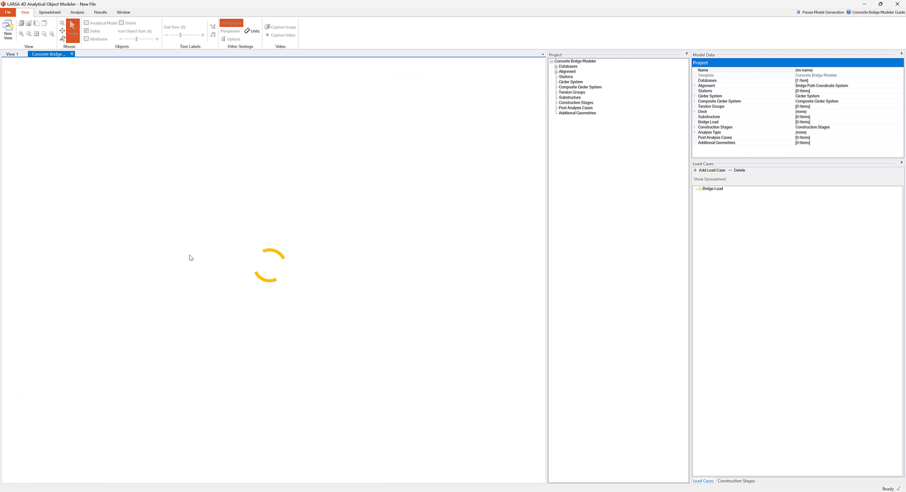
- Add a station named A1 at 0 ft with a 30-degree skew angle
scroll(452, 378, "down", 3)
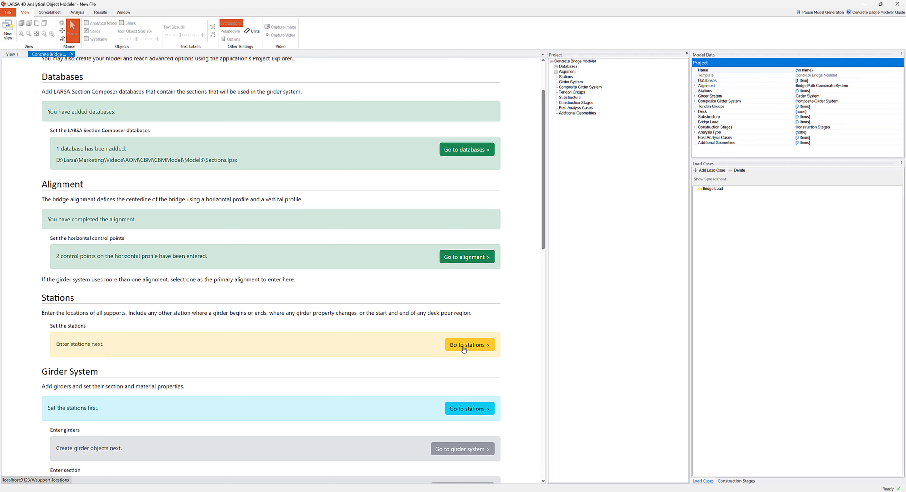
scroll(436, 330, "down", 3)
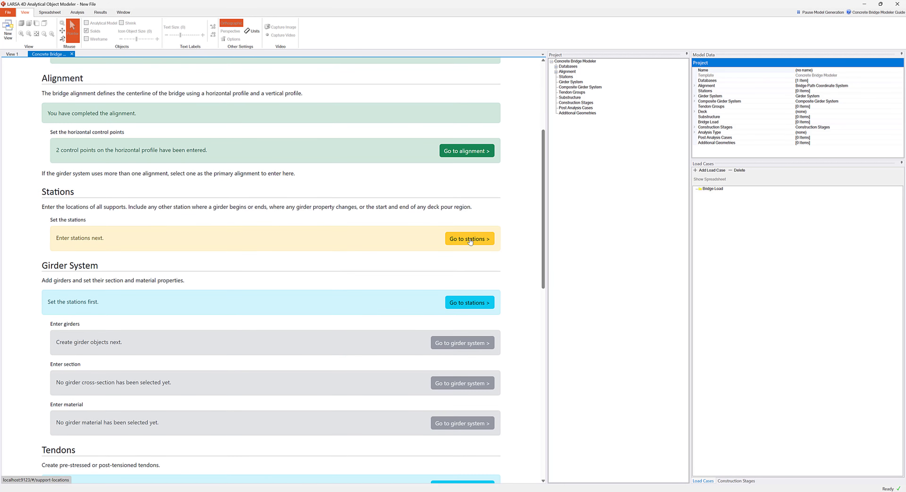
left_click(470, 241)
left_click(30, 168)
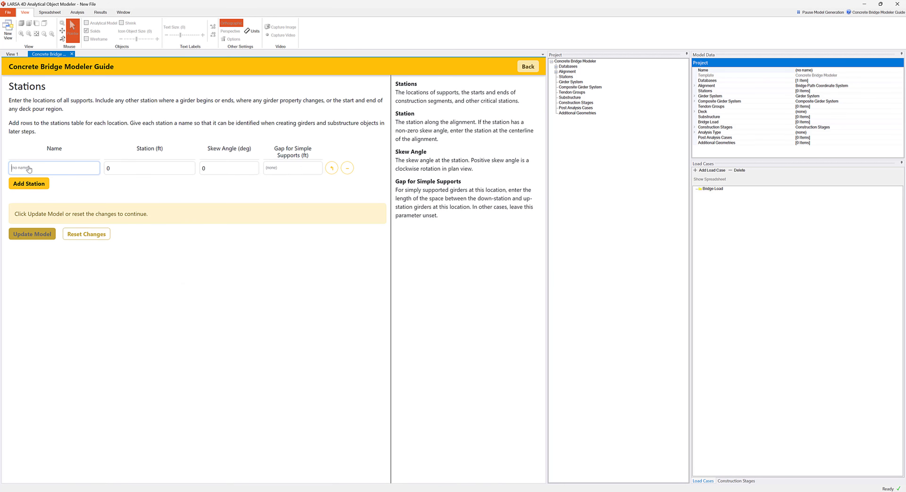
type("A")
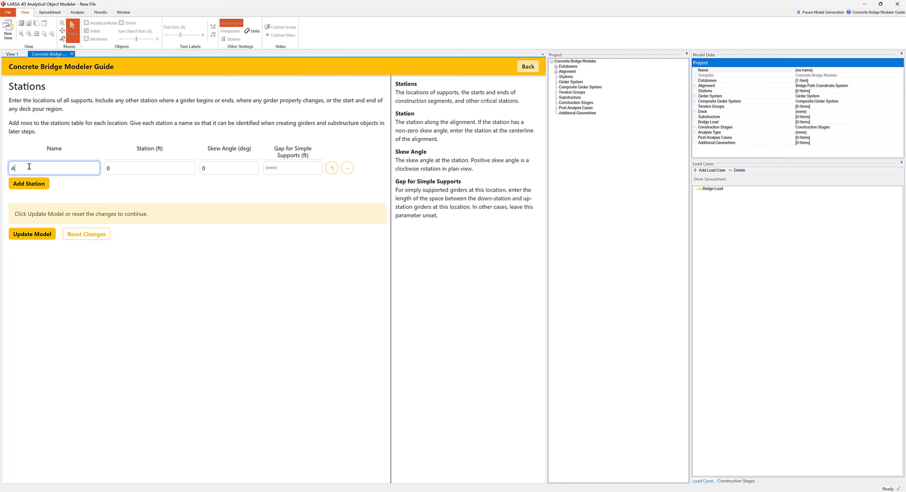
key("Tab")
left_click(29, 167)
key("Tab")
key("Tab")
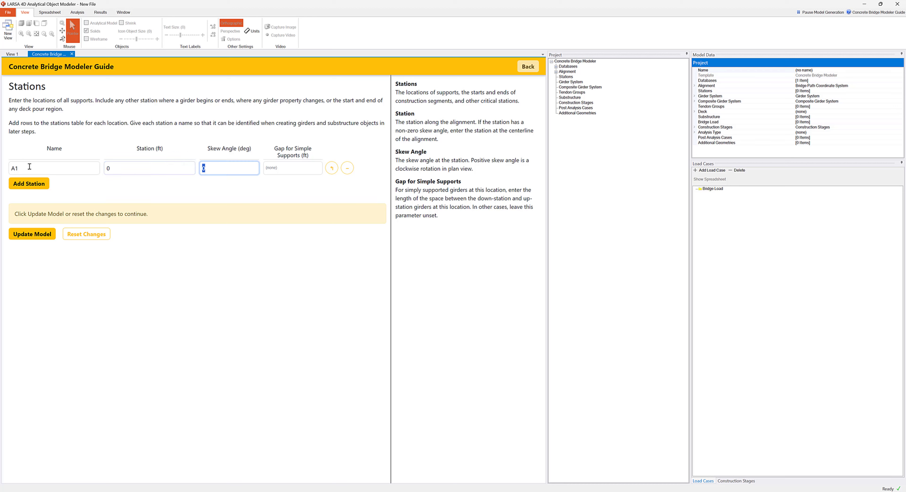
type("30")
- Add a station named P1 at 180 ft with a 30-degree skew angle
left_click(33, 183)
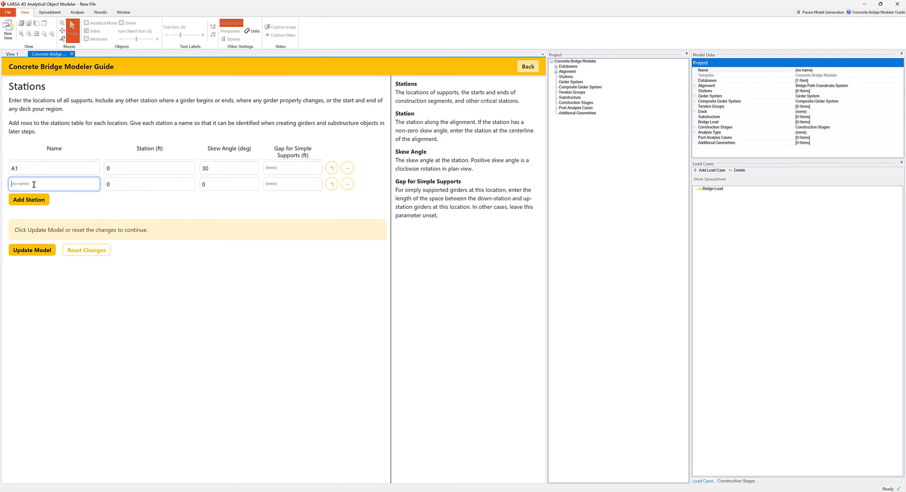
type("P1")
key("Tab")
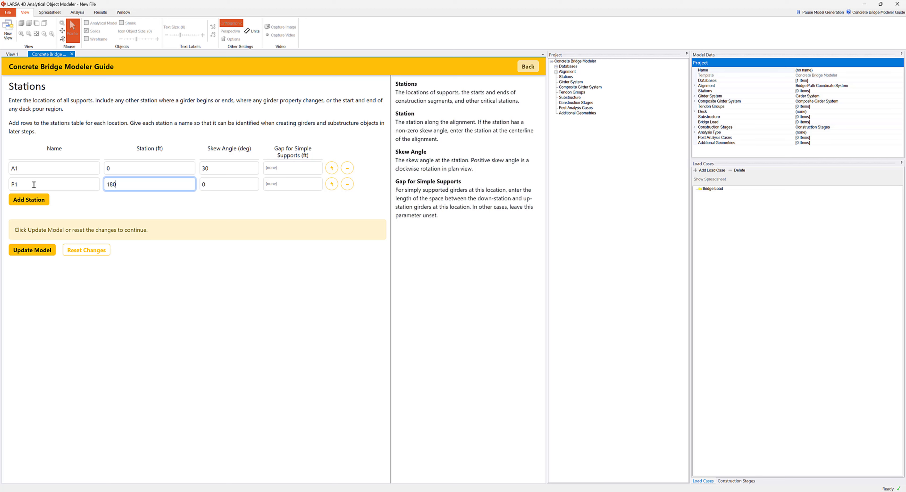
key("Tab")
type("30")
- Add a station named P2 at 420 ft with a 30-degree skew angle
left_click(28, 199)
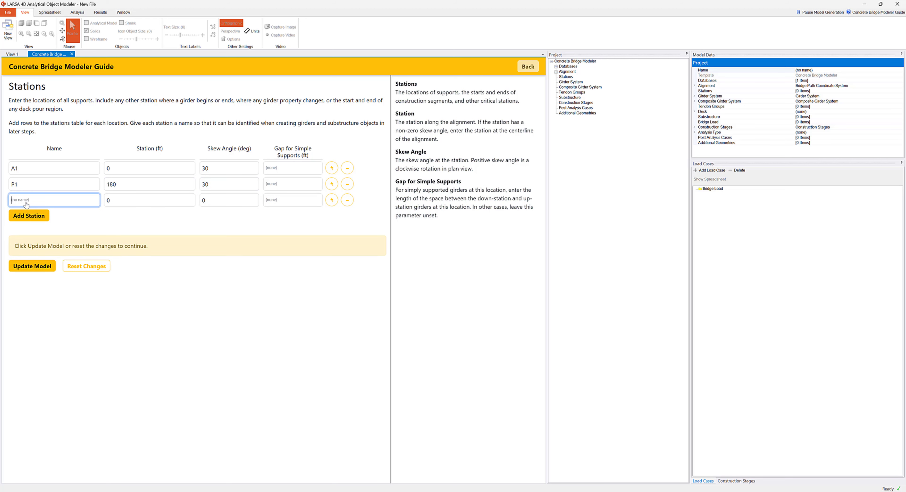
type("P2")
key("Tab")
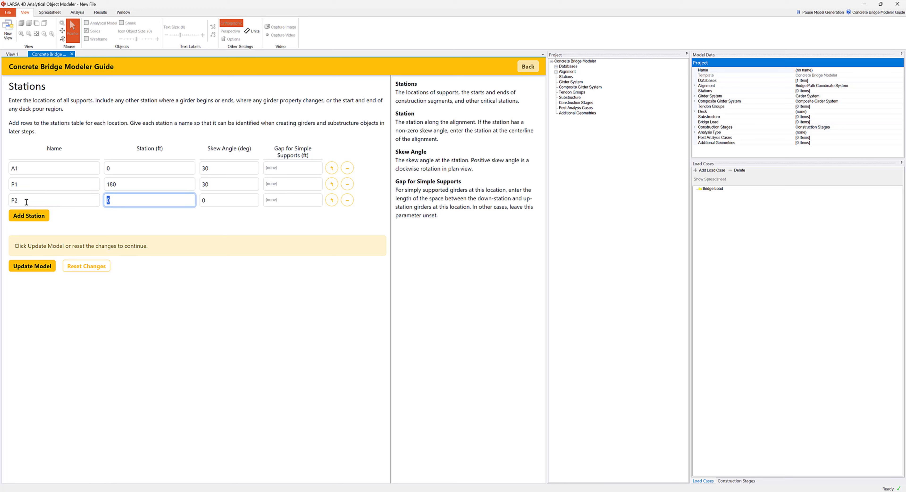
type("420")
key("Tab")
type("3")
- Add a station named A2 at 600 ft with a 30-degree skew angle and update the model
left_click(32, 216)
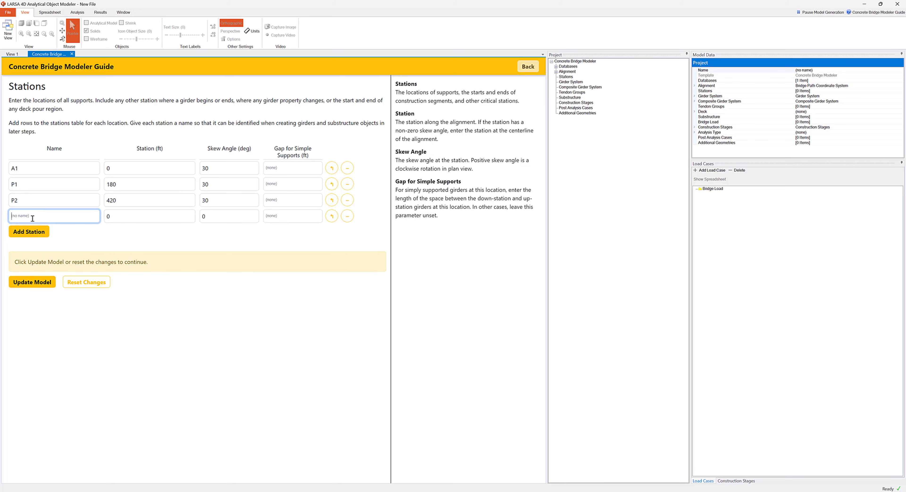
type("A600")
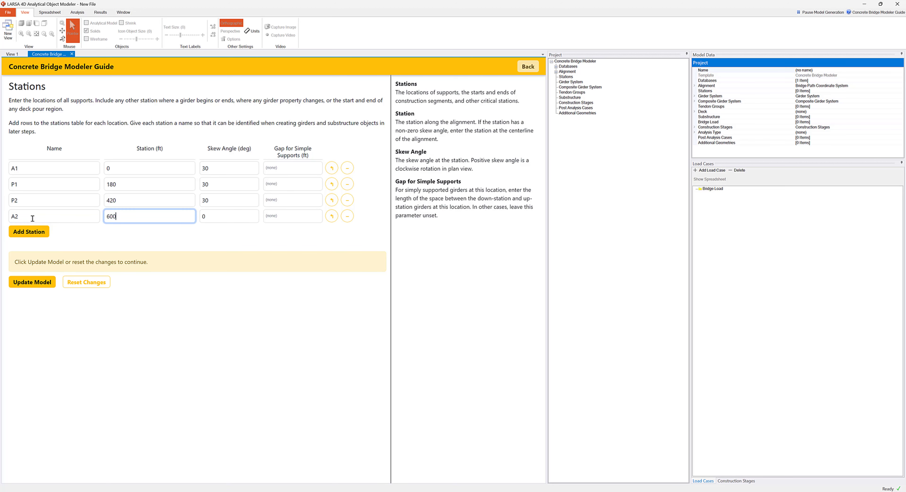
key("Tab")
type("30")
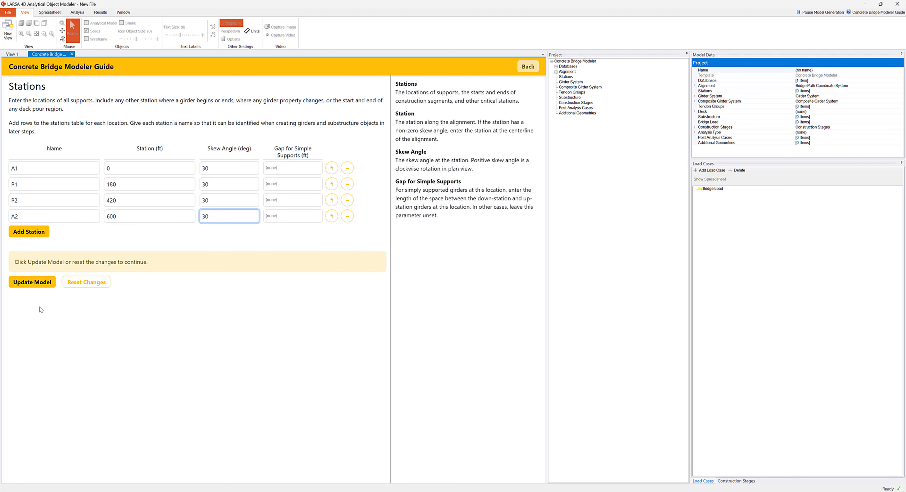
left_click(33, 282)
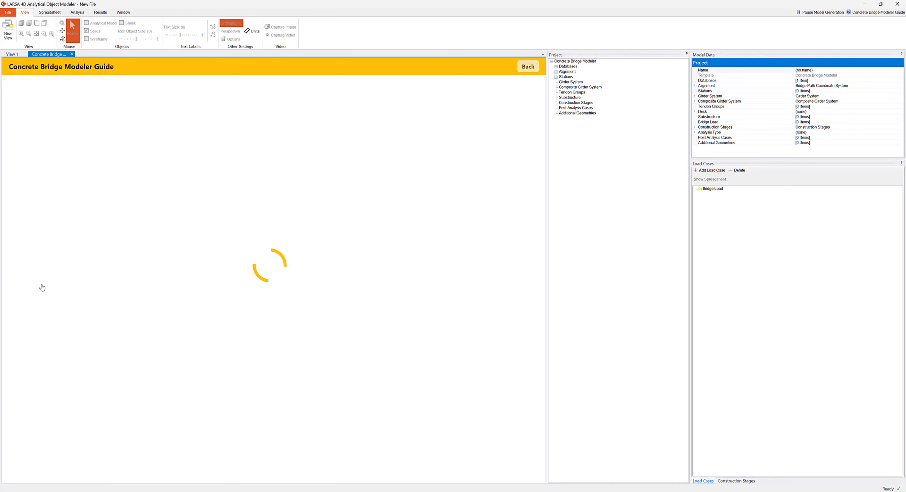
- Open the guide's girder system page, dock the guide beside View 1, and widen the area for both
scroll(391, 279, "down", 8)
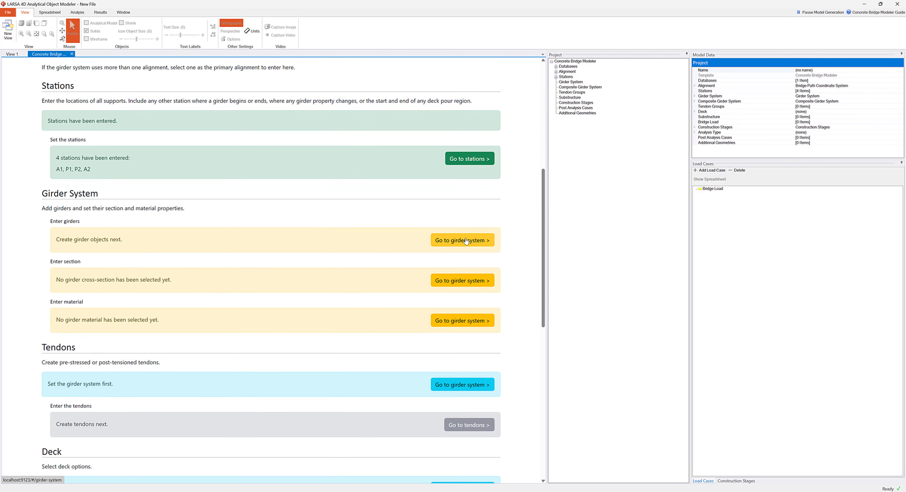
left_click(453, 242)
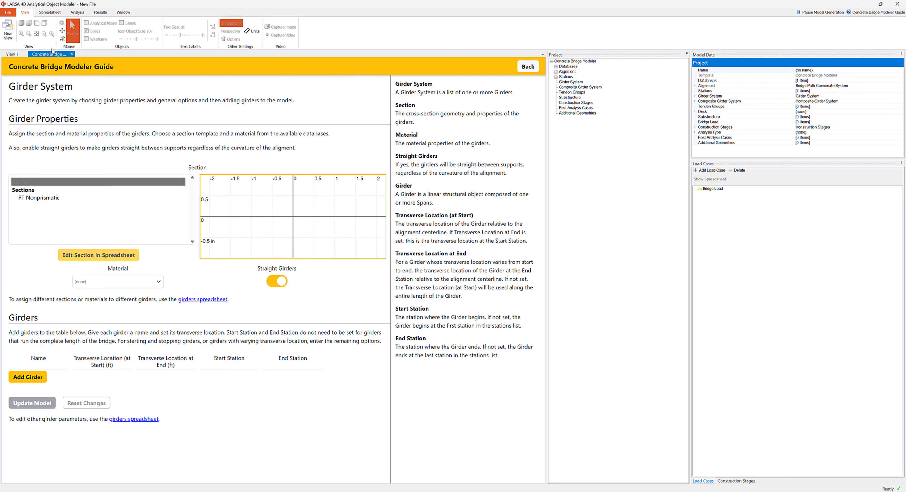
left_click_drag(44, 56, 284, 268)
left_click_drag(689, 248, 833, 262)
left_click_drag(547, 244, 747, 264)
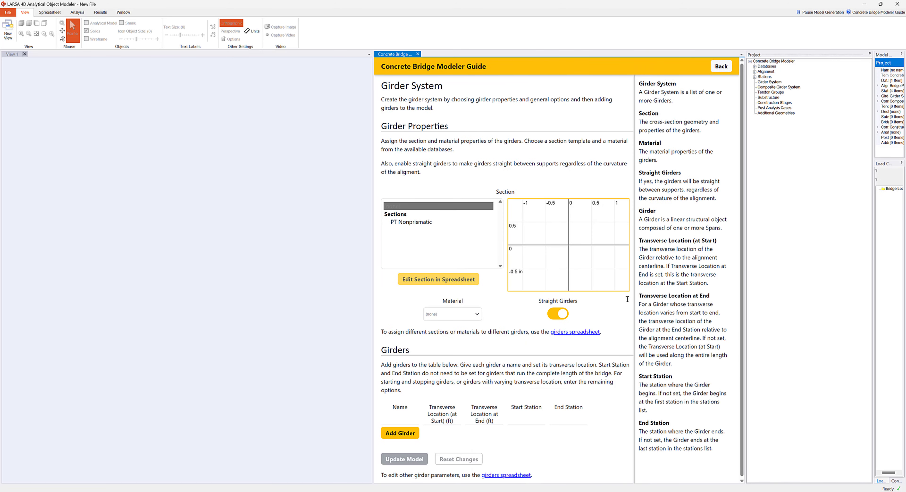
- Assign the PT Nonprismatic section and Fc_6 material to the girders, and disable straight girders
left_click(404, 225)
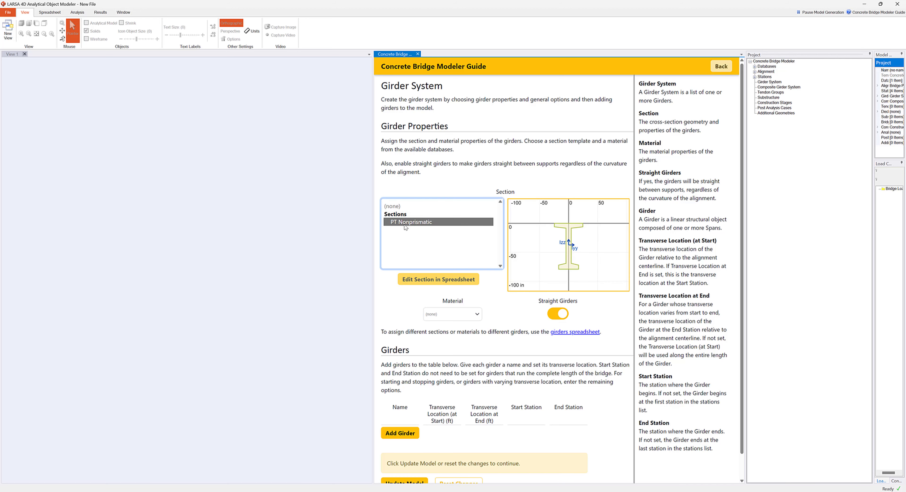
left_click(479, 316)
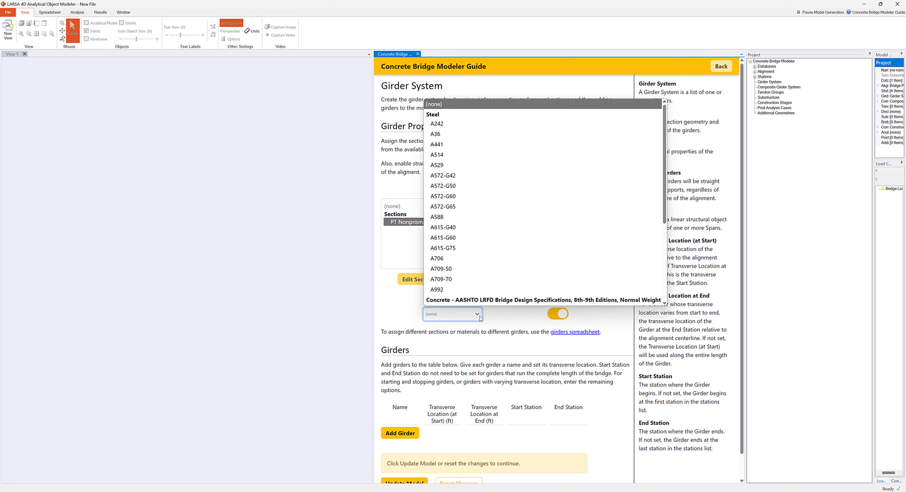
scroll(452, 256, "down", 3)
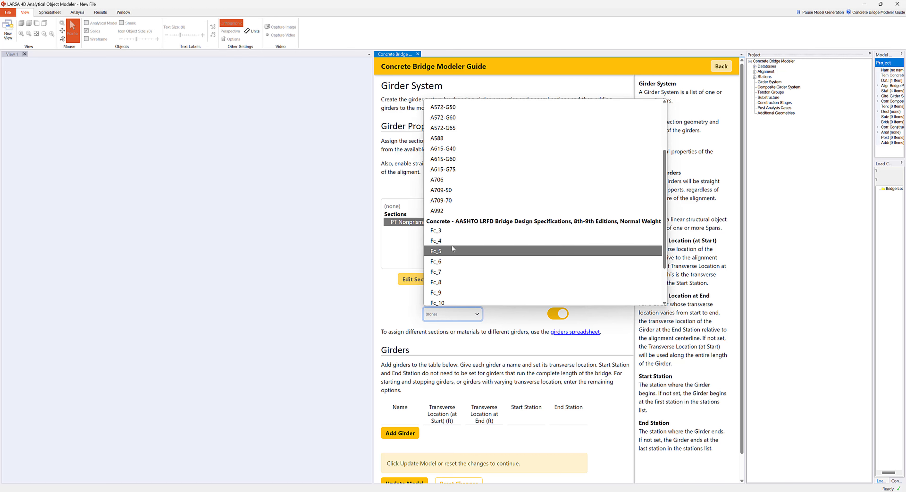
left_click(453, 262)
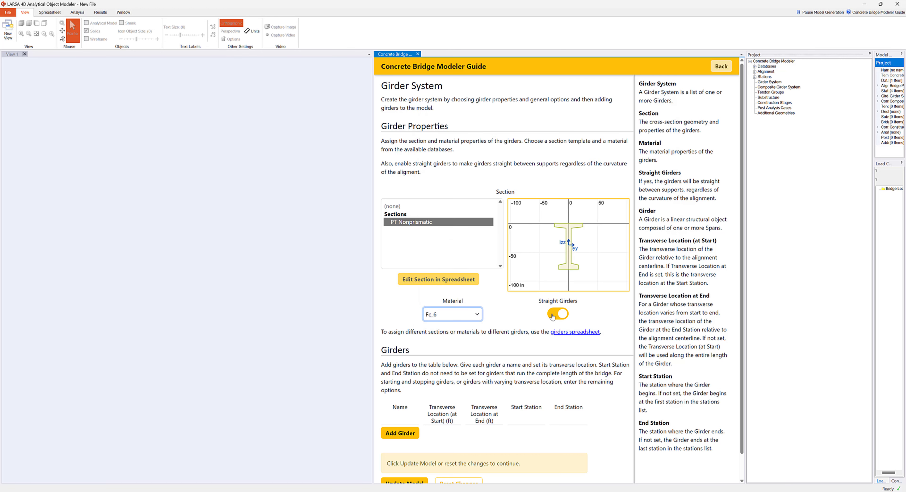
left_click(555, 314)
- Add girder G1 at transverse location 0 ft and girder G2 at 9 ft
scroll(435, 350, "down", 1)
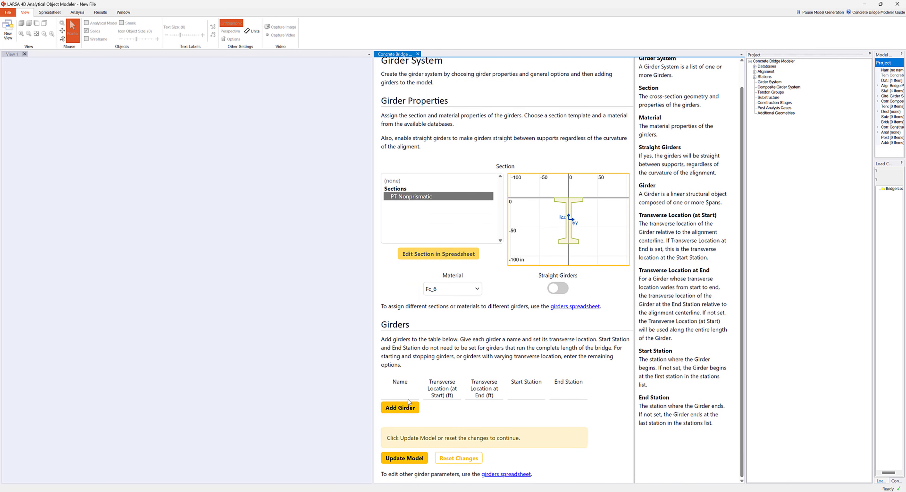
left_click(409, 408)
type("G")
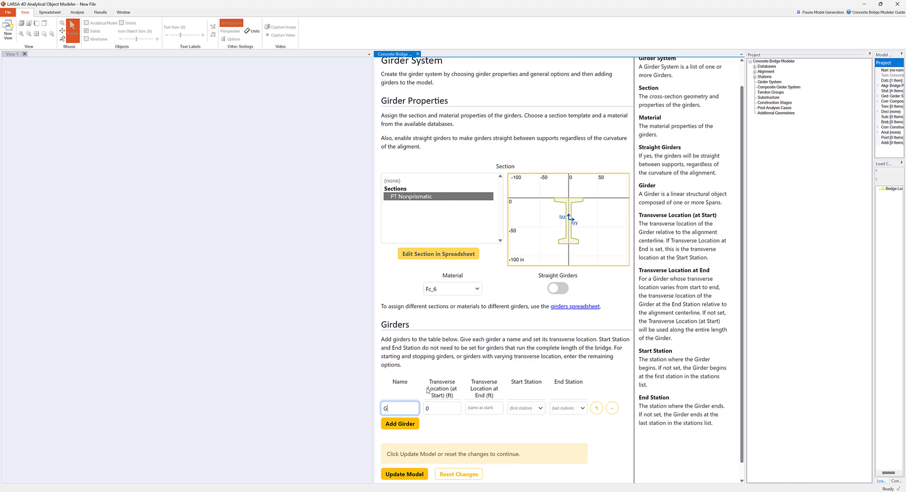
type("1")
left_click(400, 424)
type("G2")
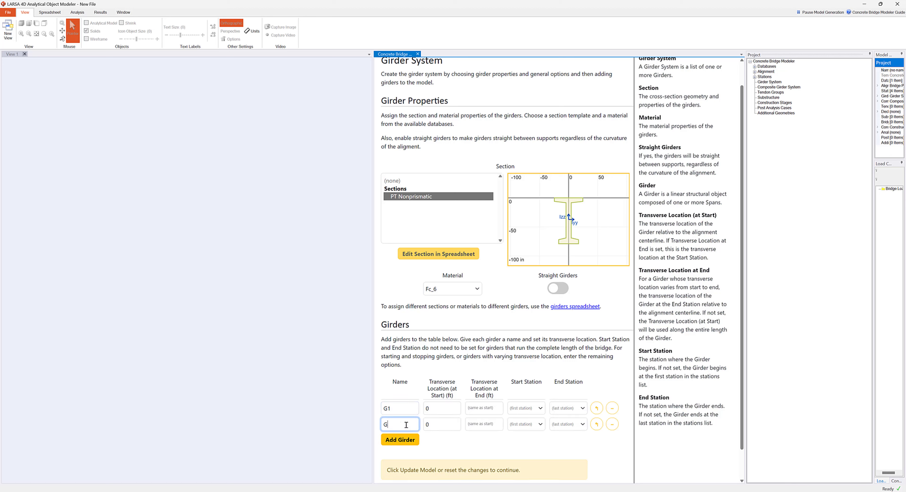
key("Tab")
type("9")
- Add girder G3 at transverse location 18 ft and girder G4 at 27 ft
left_click(400, 440)
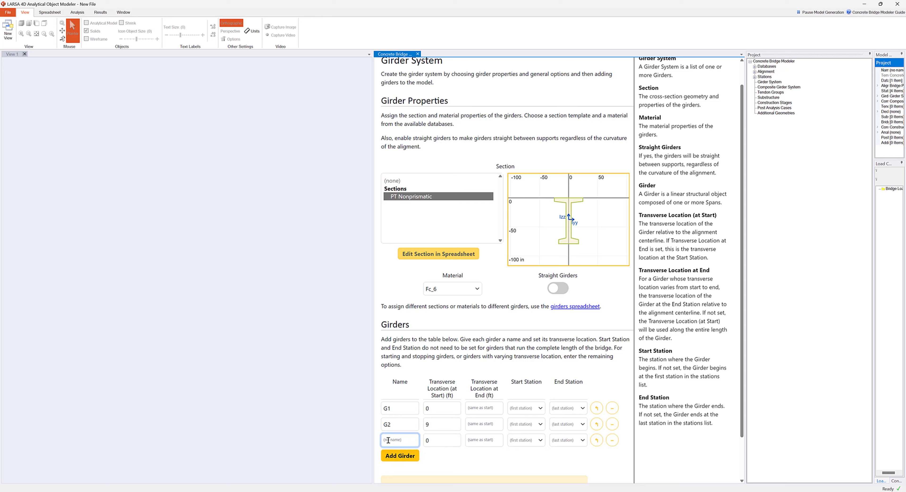
type("G3")
key("Tab")
type("18")
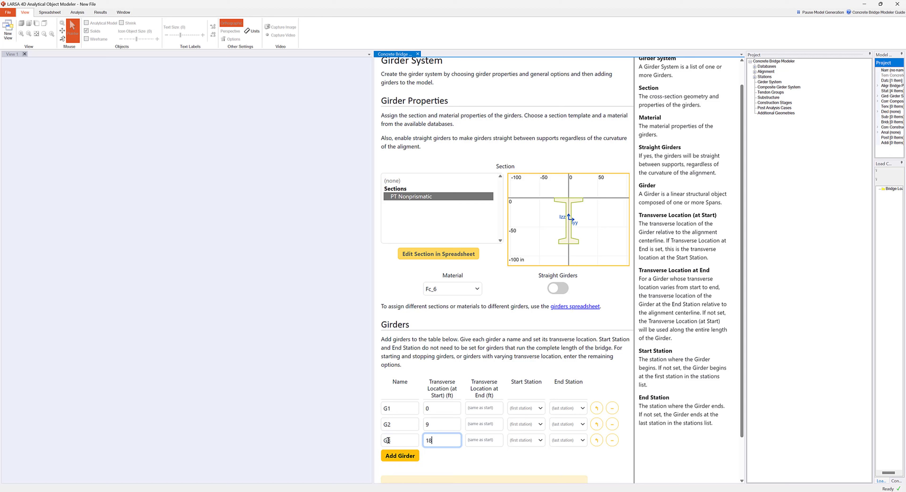
left_click(400, 455)
left_click(404, 455)
type("G4")
key("Tab")
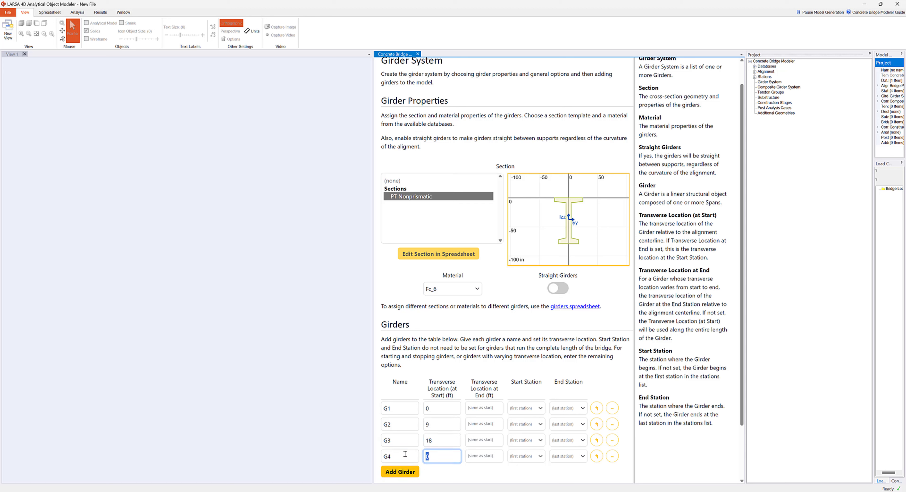
- Add girder G5 at transverse location 36 ft and girder G6 at 45 ft
left_click(407, 472)
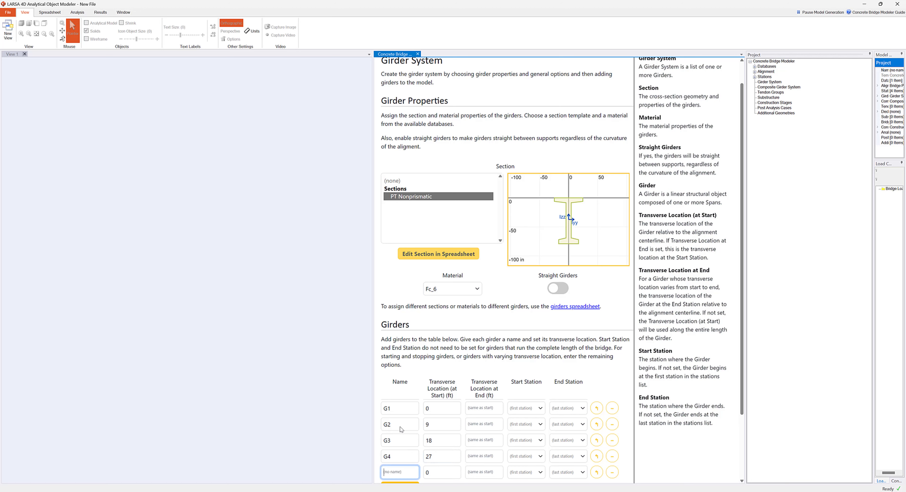
scroll(400, 429, "down", 1)
type("G5")
key("Tab")
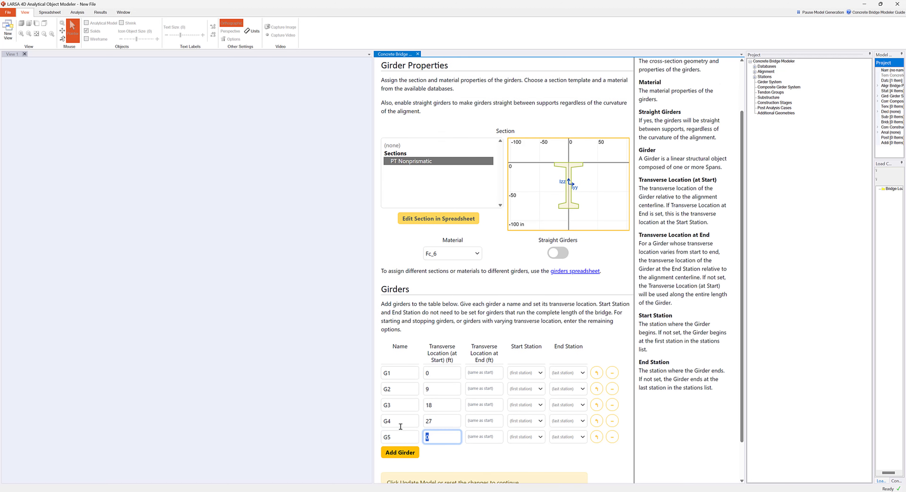
left_click(398, 455)
type("G6")
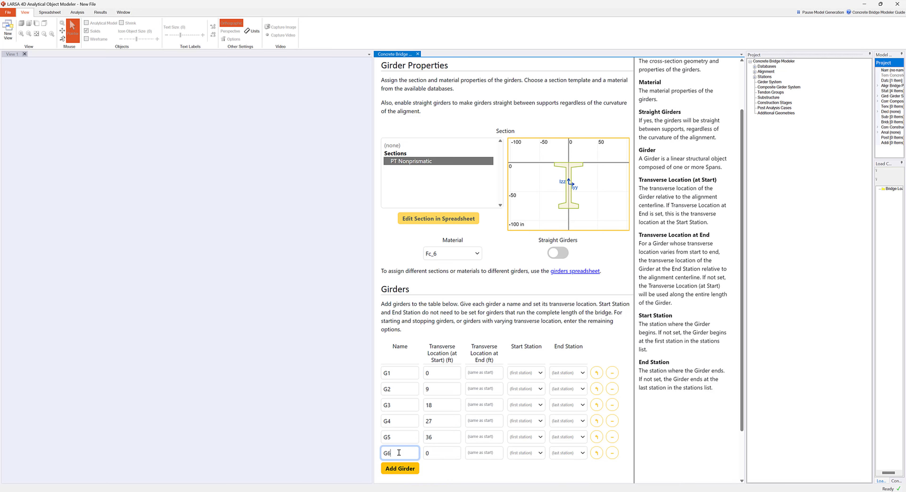
key("Tab")
type("45")
- Add girder G7 at transverse location 54 ft and update the model with the girder system
left_click(406, 469)
type("G")
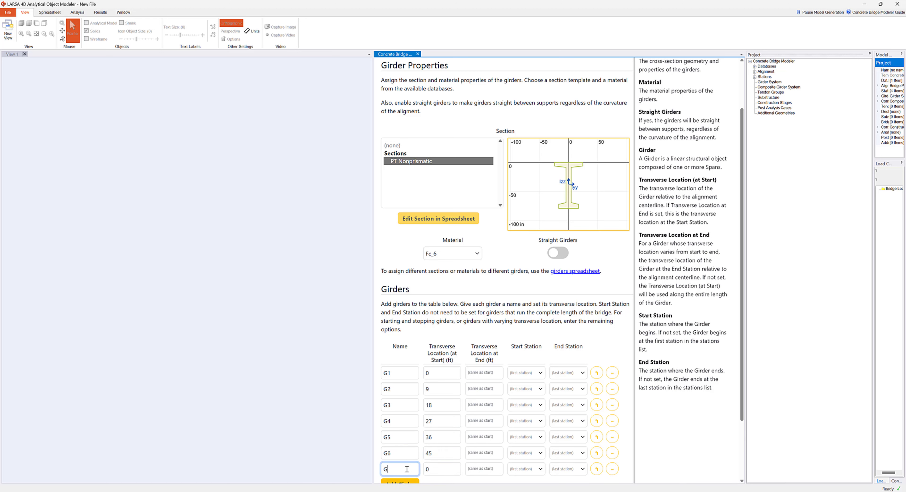
type("7")
key("Tab")
type("54")
scroll(404, 468, "down", 2)
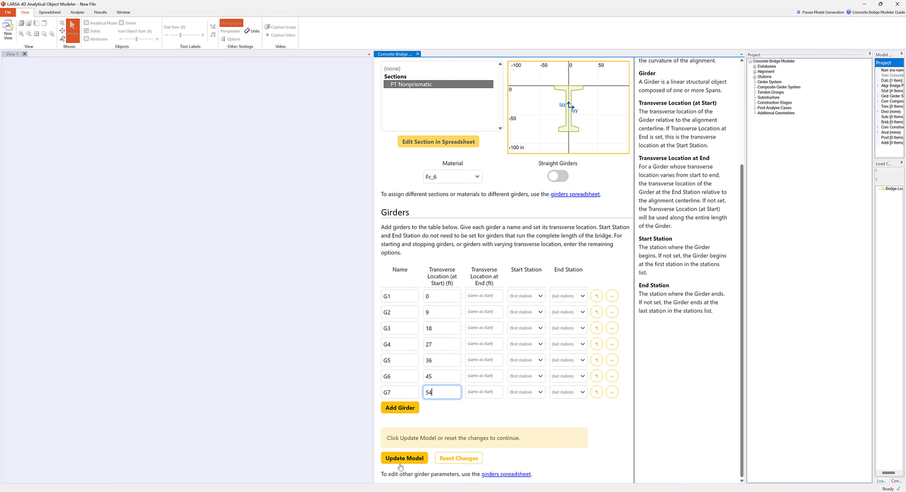
left_click(401, 461)
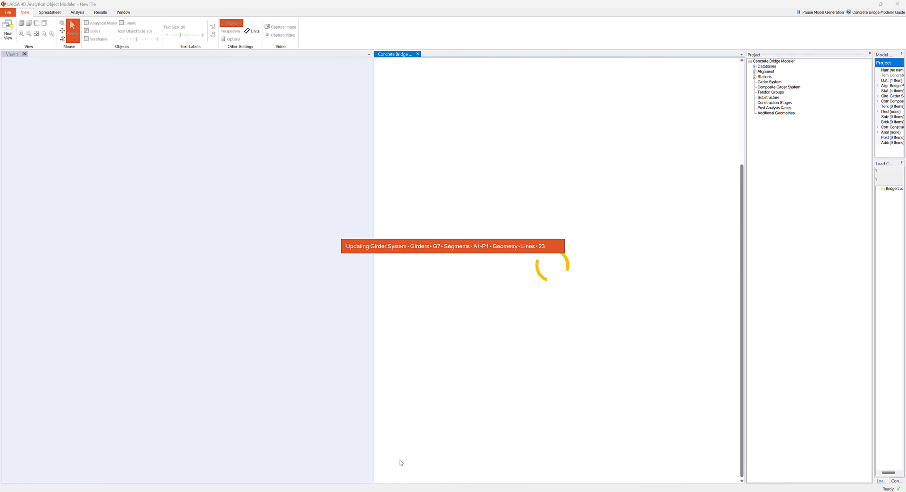
- Inspect the generated girders in 3D, showing the analytical model and hiding it again
scroll(155, 339, "up", 5)
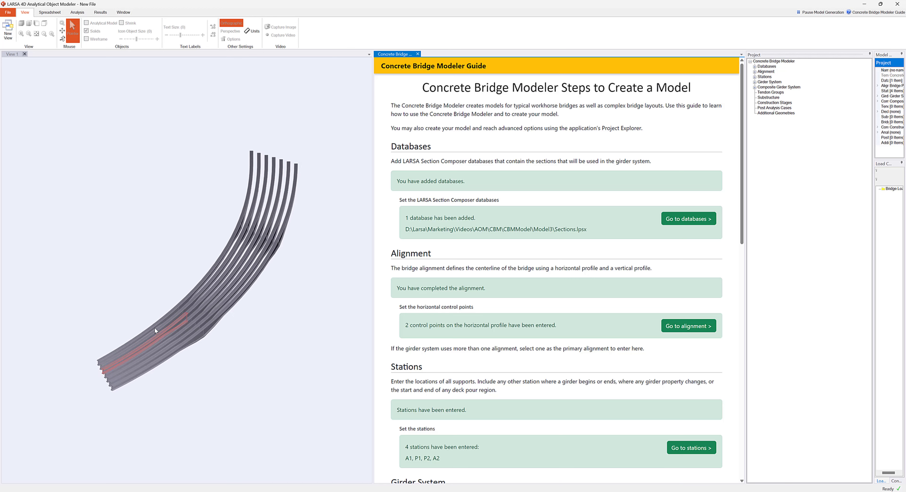
middle_click_drag(223, 392, 261, 393)
scroll(244, 326, "up", 2)
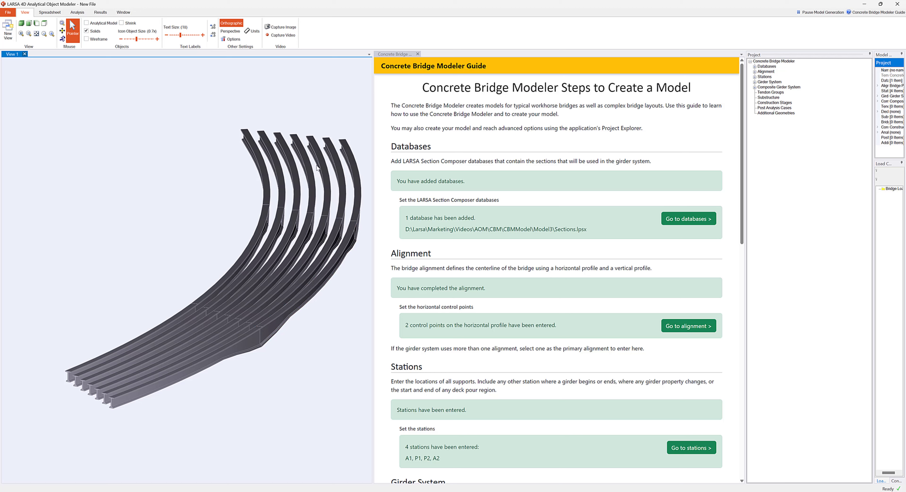
left_click(86, 23)
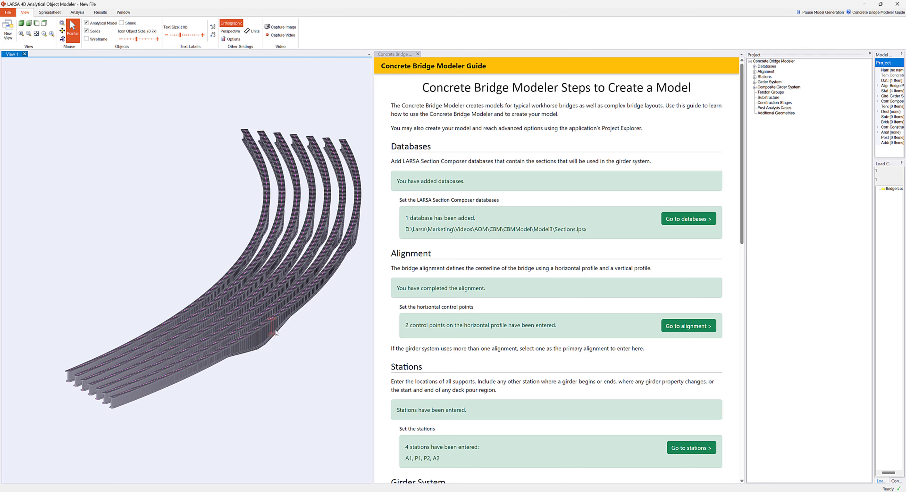
scroll(589, 331, "down", 10)
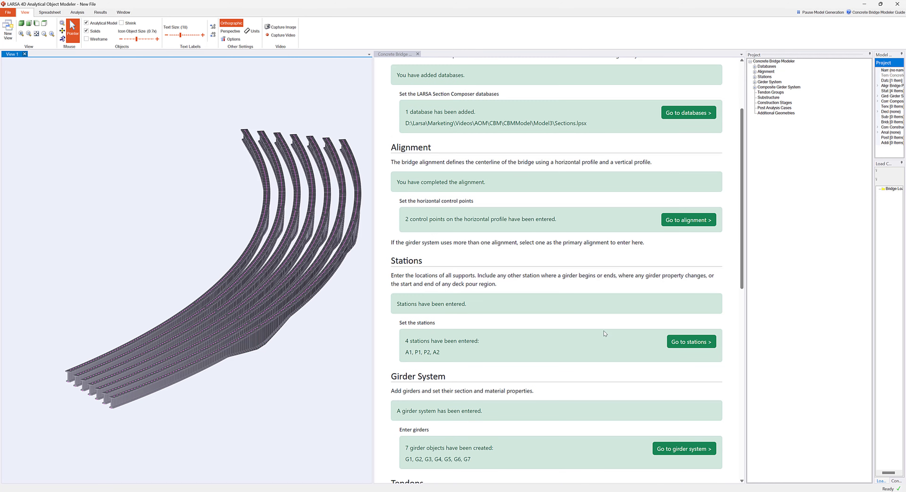
left_click(86, 23)
- On the guide's tendons page, add a tendon group named T1 running from station A1 to P1
scroll(649, 298, "down", 2)
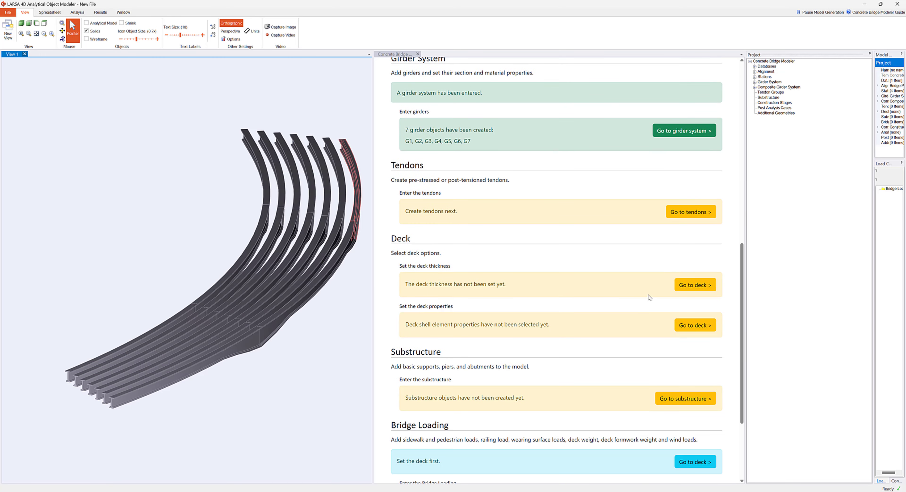
left_click(690, 216)
left_click(421, 192)
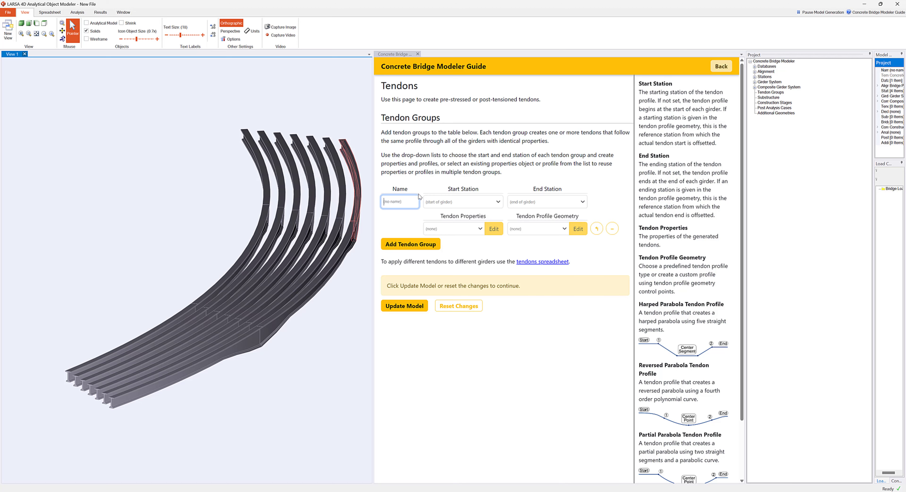
type("T1")
key("Tab")
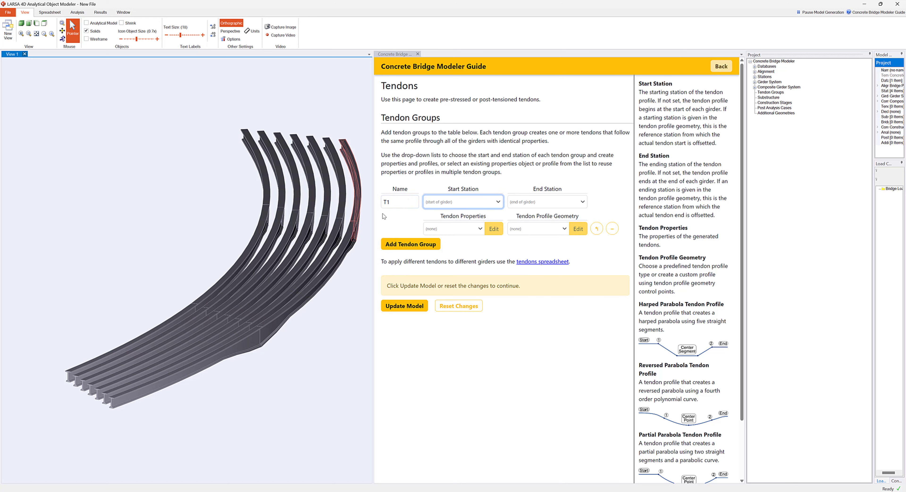
left_click(447, 201)
left_click(448, 226)
left_click(526, 202)
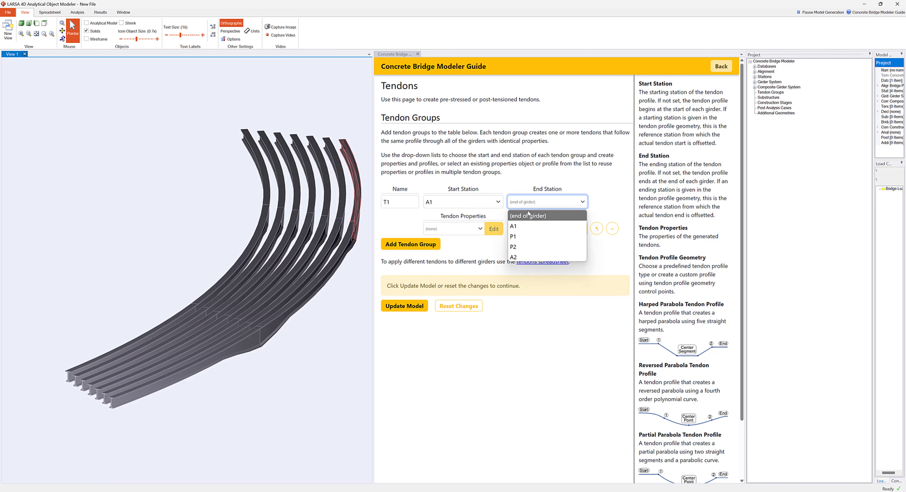
left_click(529, 235)
- Create tendon properties for T1 with 12 strands, a strand area of 0.217 in² and material A992
left_click(459, 229)
left_click(460, 253)
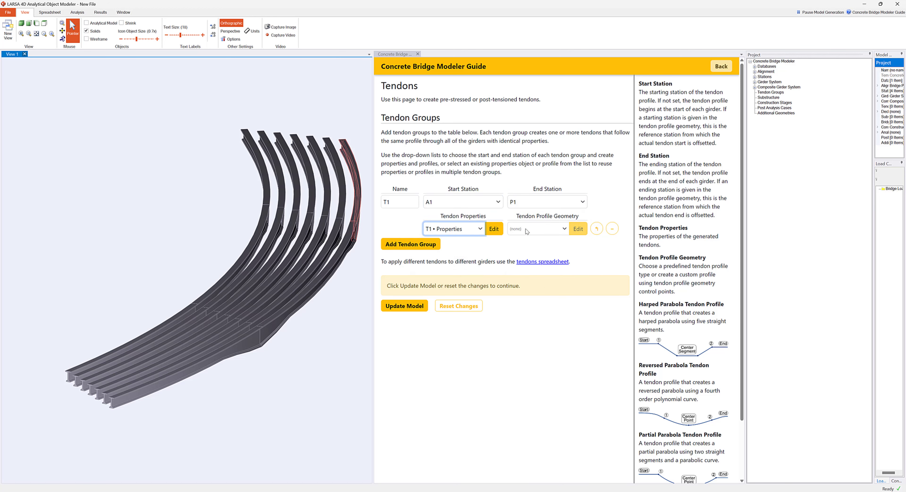
left_click(492, 231)
left_click(587, 158)
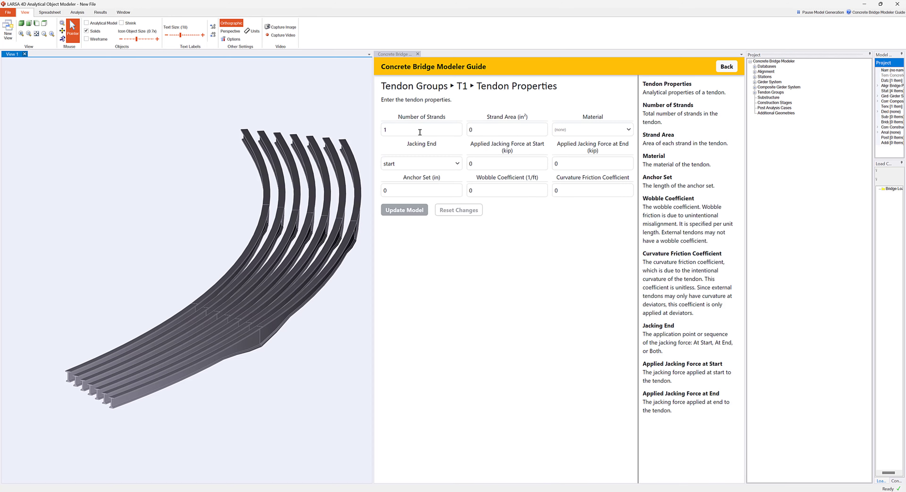
double_click(418, 131)
type("12")
key("Tab")
type("0.217")
left_click(598, 130)
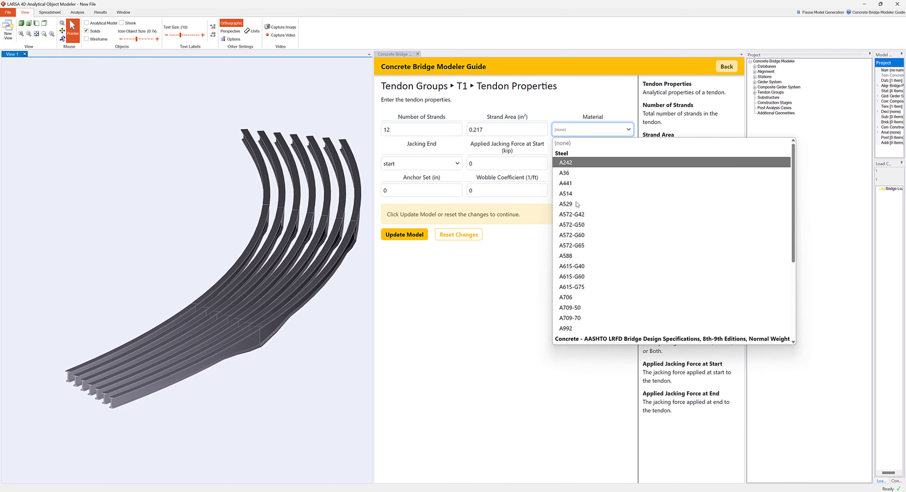
left_click(577, 328)
- Set T1's jacking end to start, then end, with an applied jacking force of 558 kip at both ends
left_click(422, 163)
left_click(400, 196)
double_click(489, 161)
type("558")
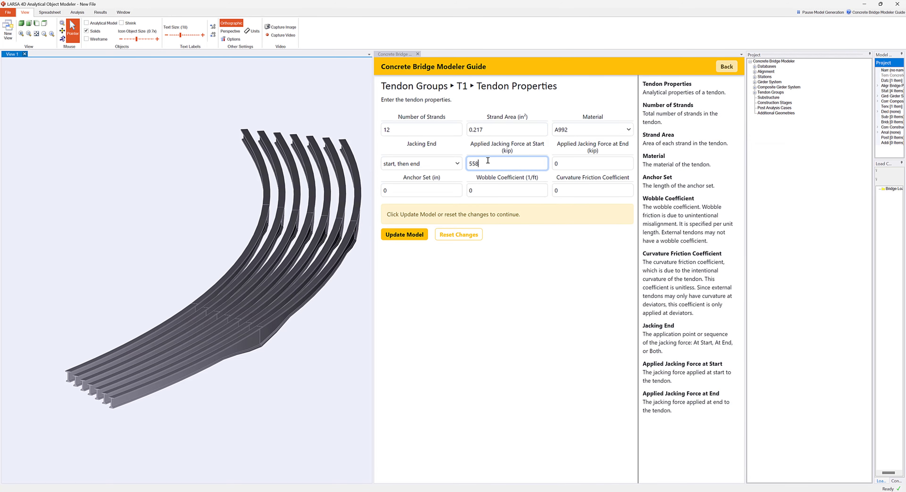
key("Tab")
type("558")
- Set T1's anchor set to 0.217 in, wobble coefficient to 0.0002 and curvature friction coefficient to 0.25, and update the model
left_click(445, 189)
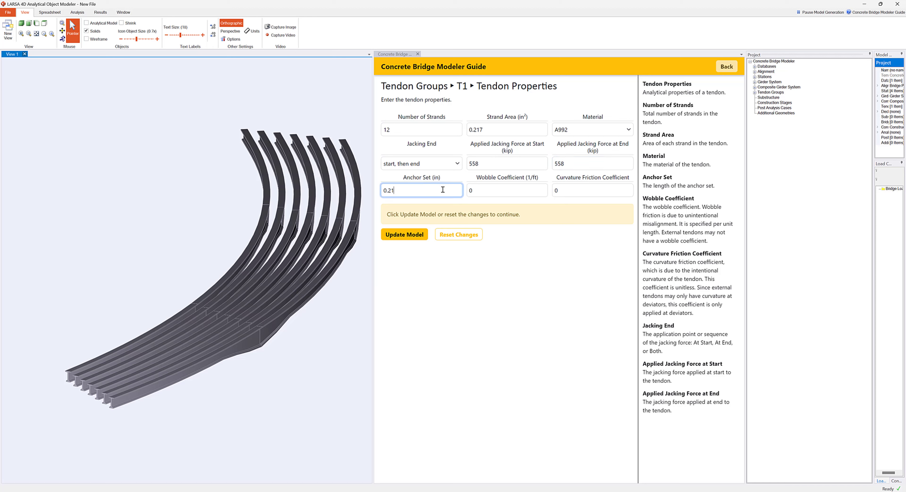
left_click(510, 189)
type(".000")
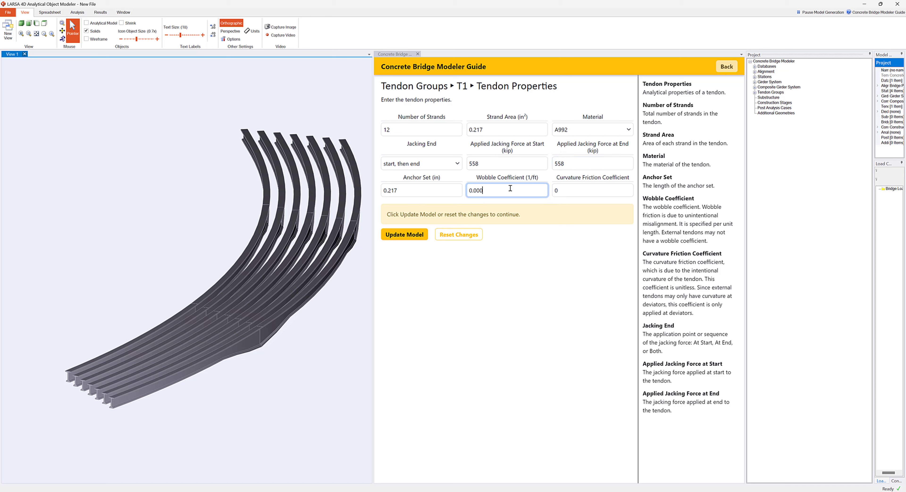
type("2")
key("Tab")
type(".25")
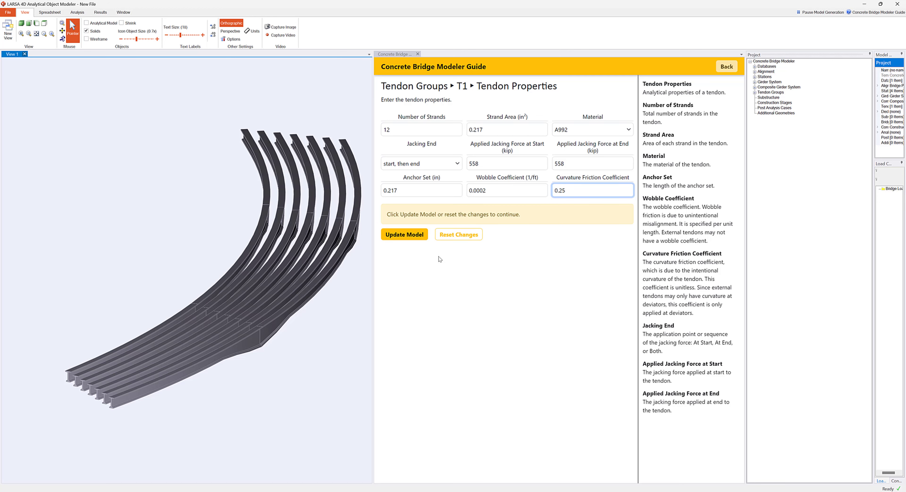
left_click(408, 234)
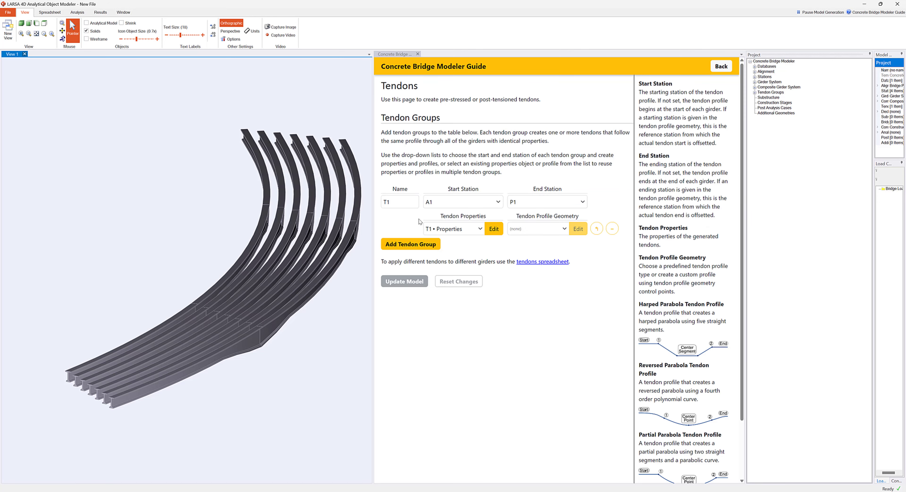
- Assign a Reversed Parabola Tendon Profile to T1, save the changes, and open its profile geometry for editing
left_click(557, 229)
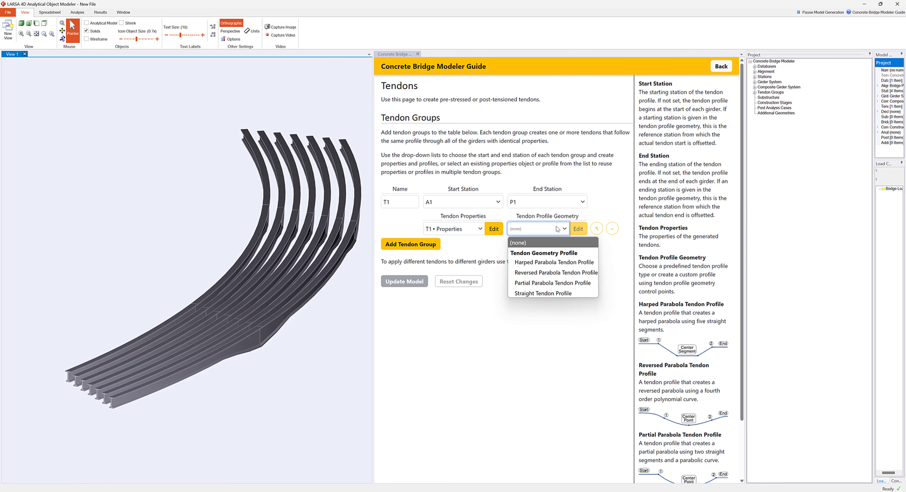
left_click(559, 272)
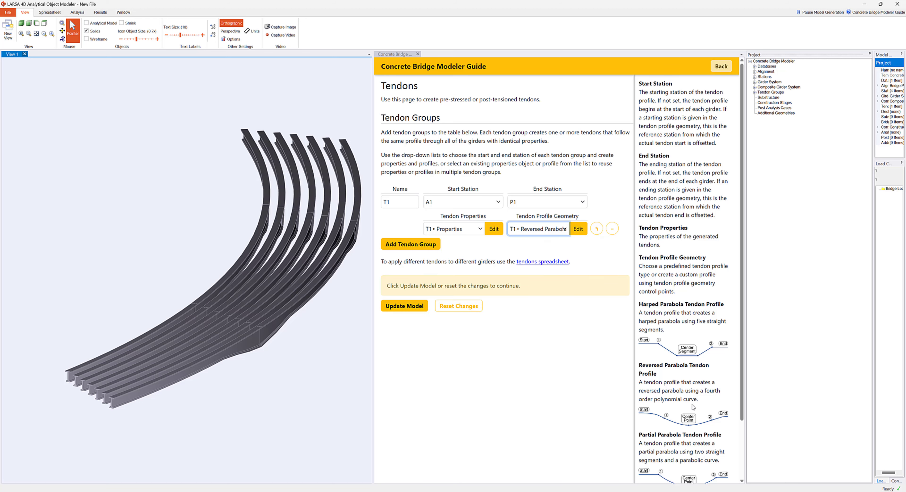
left_click(577, 232)
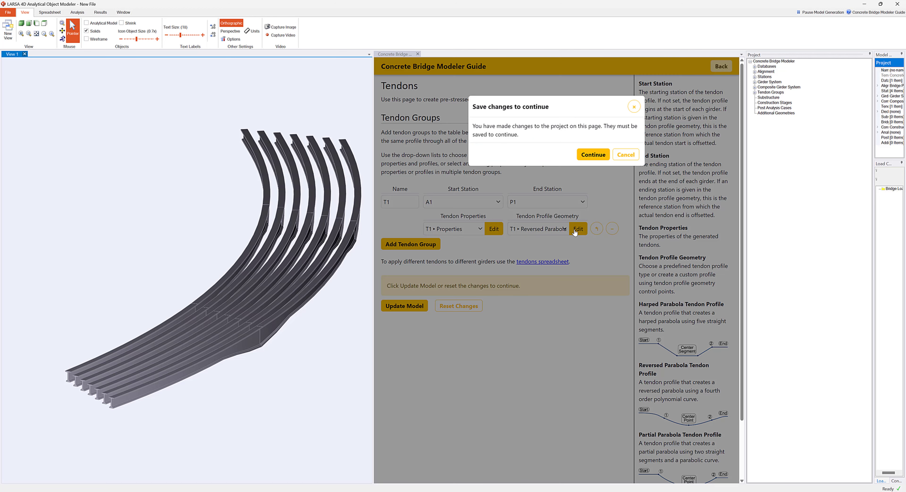
left_click(592, 155)
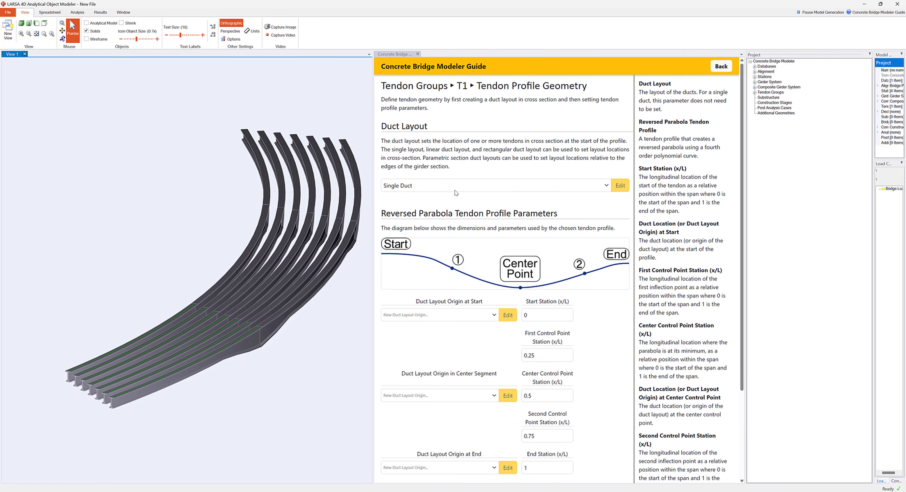
- Set T1's duct layout to Ducts Along a Line with first location Y -10 in, last location Y 10 in and count 3, and save it
left_click(454, 190)
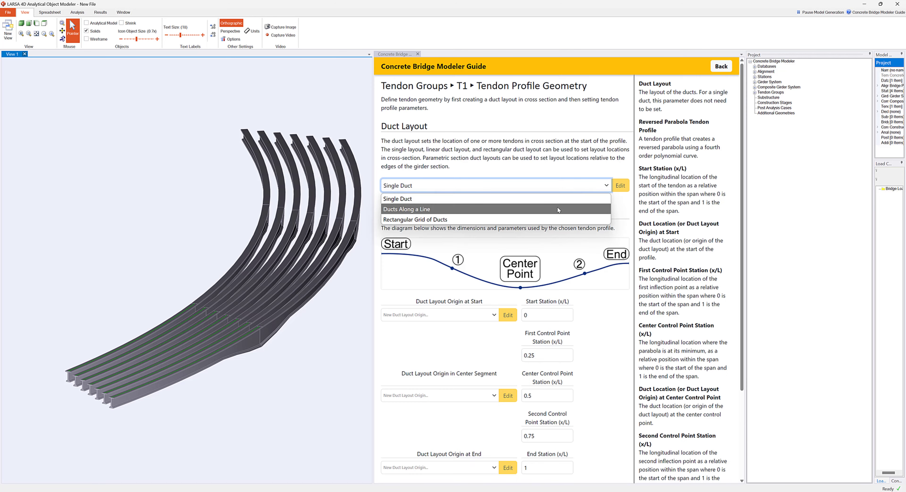
left_click(556, 209)
left_click(620, 185)
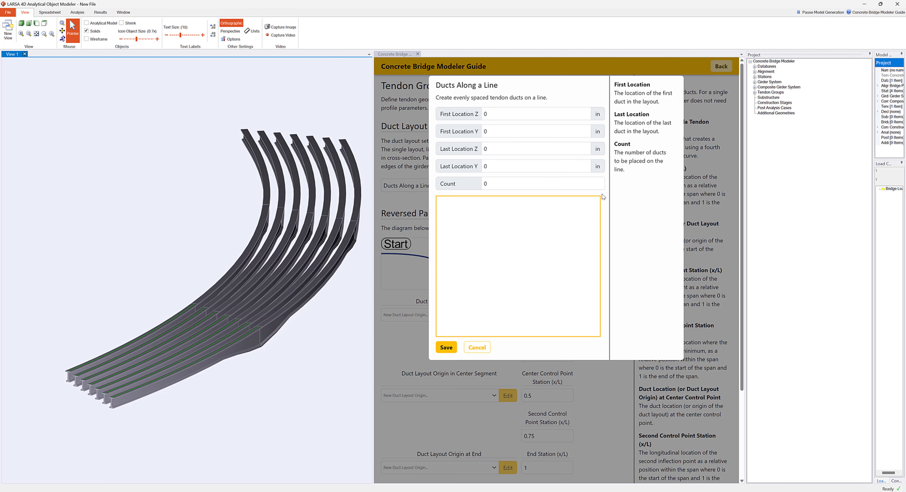
left_click(503, 131)
type("-10")
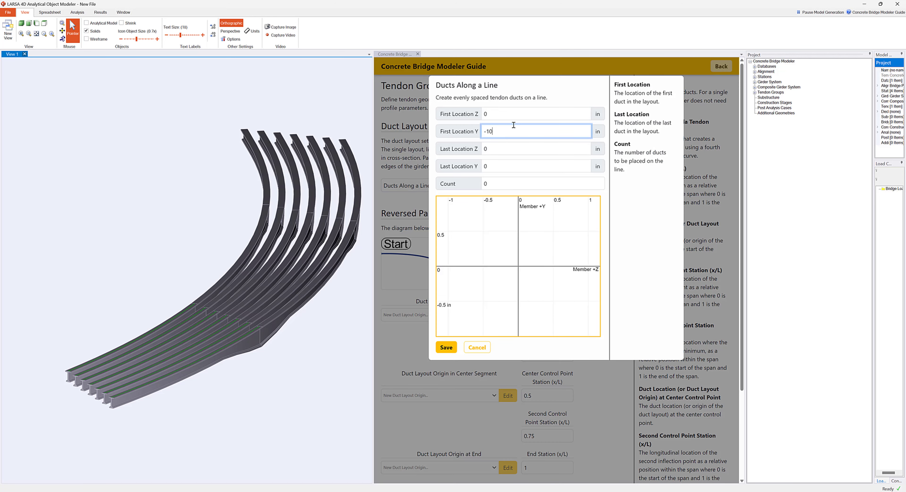
key("Tab")
key("Tab")
type("10")
key("Tab")
type("3")
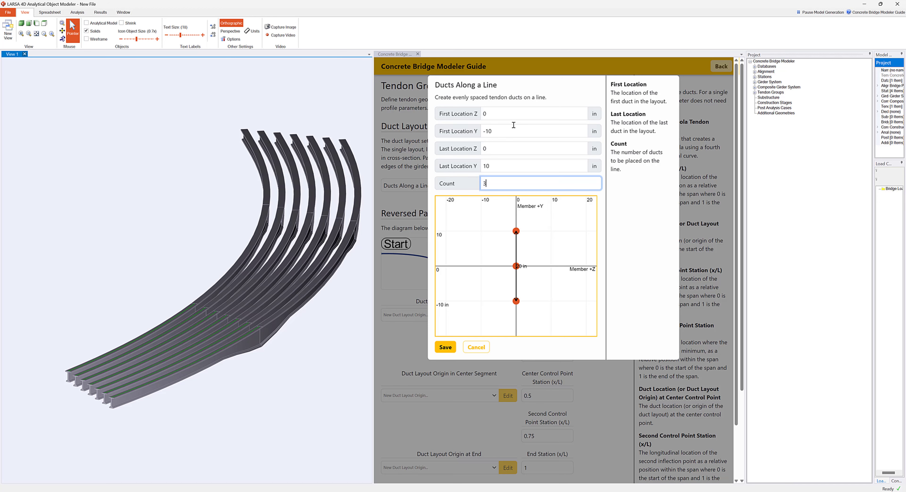
left_click(445, 348)
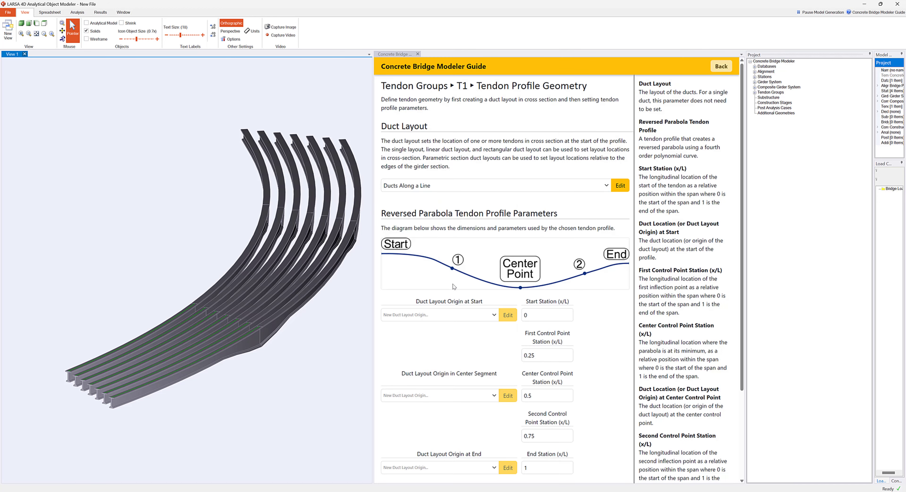
- Create a Duct Layout Origin at the start of T1's profile with its first location Y at -15 in, and save it
left_click(488, 316)
left_click(481, 340)
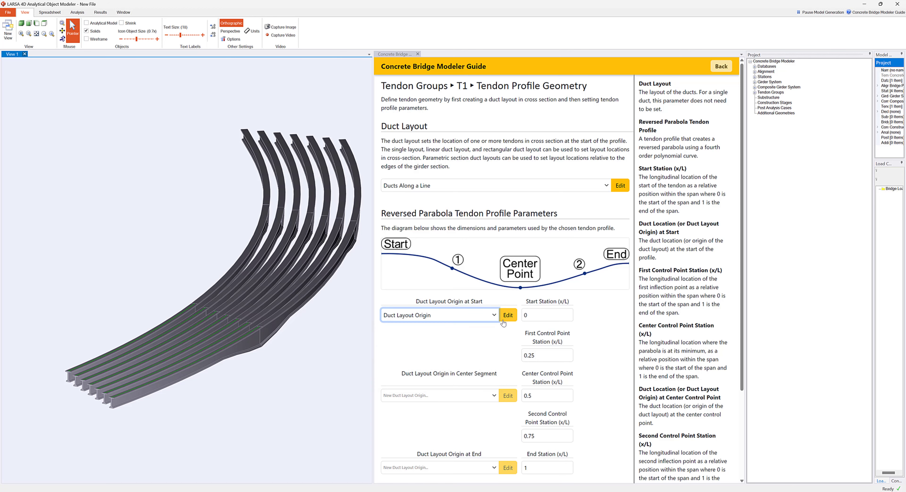
left_click(508, 315)
left_click(494, 129)
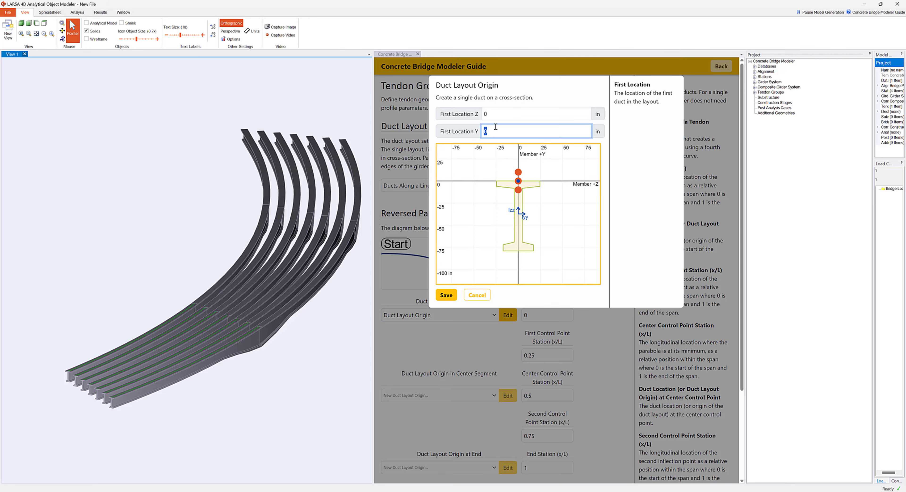
type("-15")
left_click(447, 296)
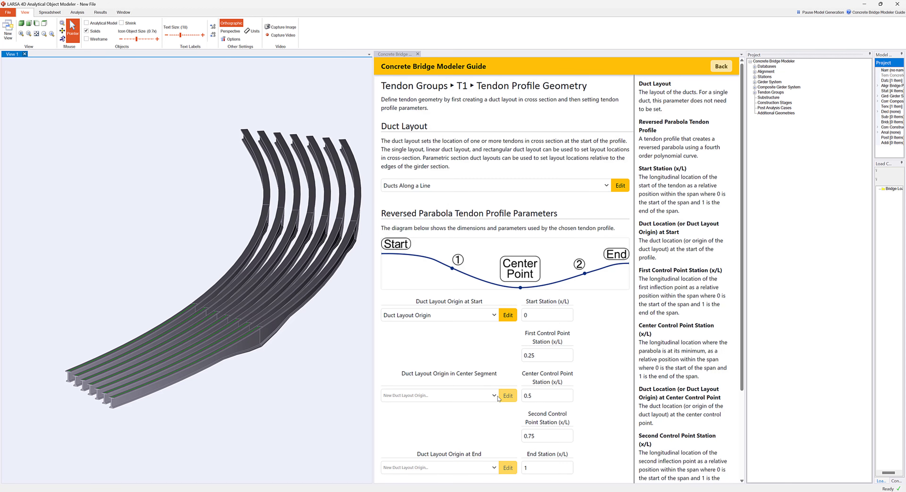
- Create a Duct Layout Origin in the center segment of T1's profile with its first location Y at -60 in
left_click(494, 401)
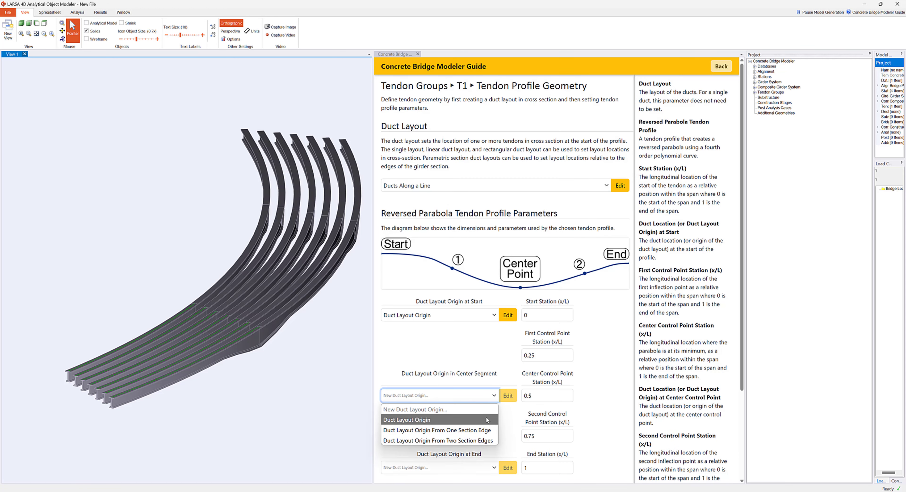
left_click(485, 416)
left_click(507, 396)
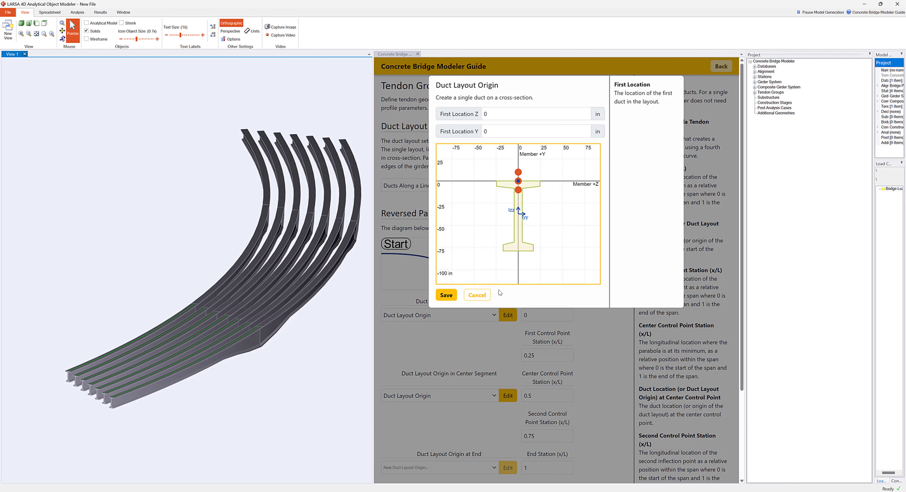
left_click(501, 130)
type("-60")
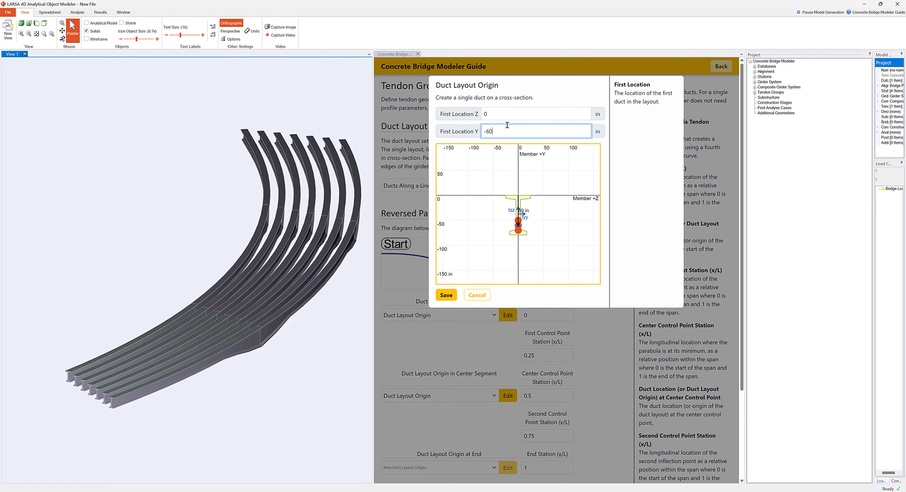
- Create a Duct Layout Origin at the end of T1's profile with first location Y at -15 in, and update the model
scroll(470, 395, "down", 2)
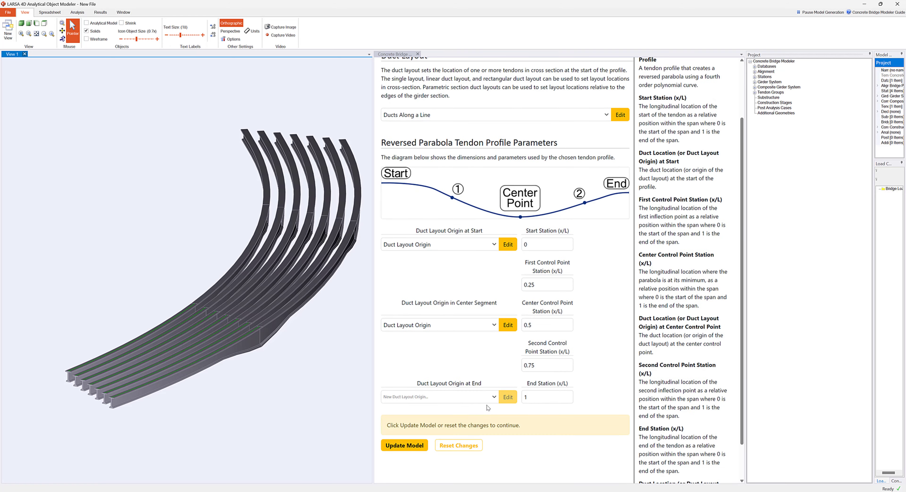
left_click(488, 401)
left_click(470, 421)
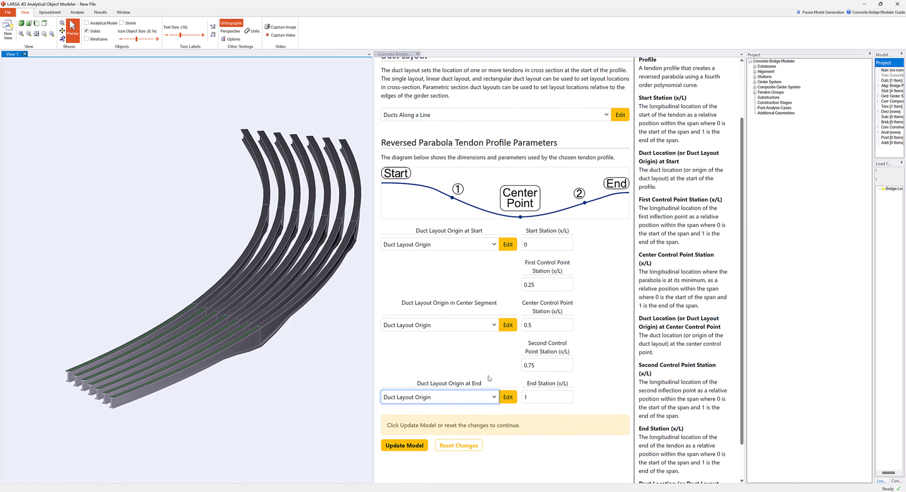
left_click(506, 397)
left_click(500, 132)
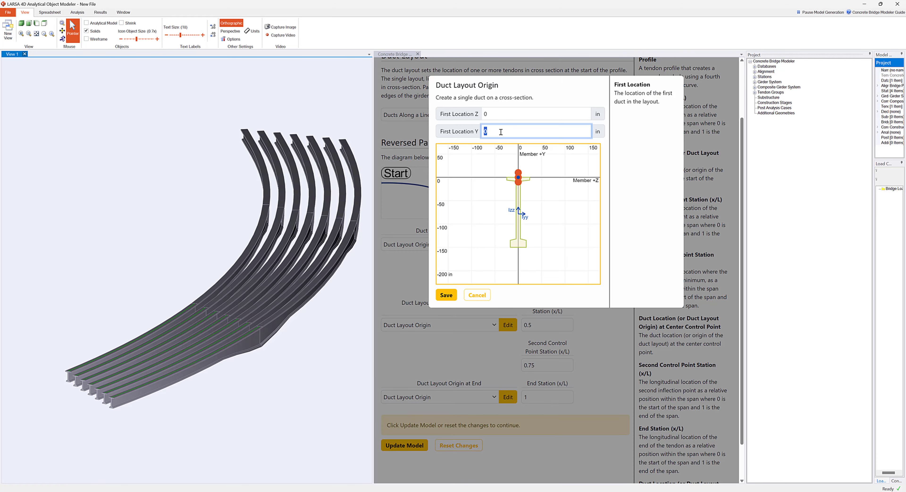
type("-15")
left_click(449, 297)
left_click(416, 447)
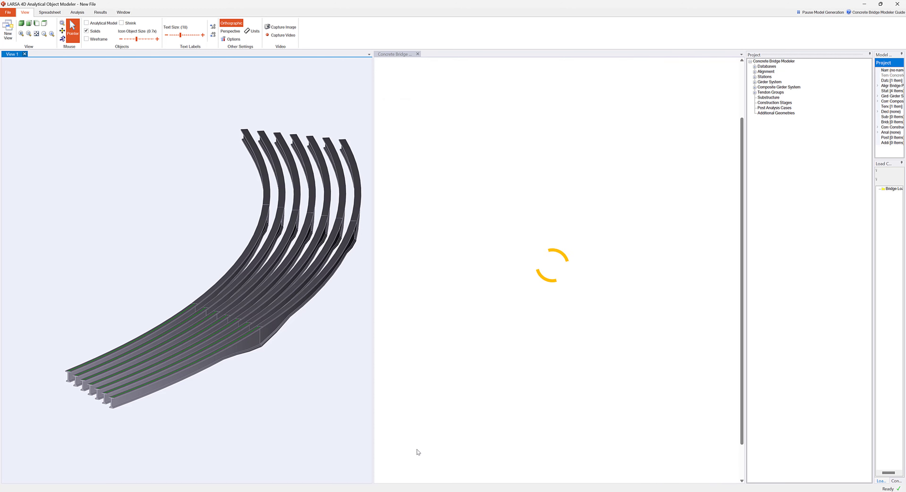
- Add tendon group T2 from station P1 to P2, reusing T1's tendon properties and T1's Reversed Parabola Tendon Profile
scroll(199, 363, "up", 2)
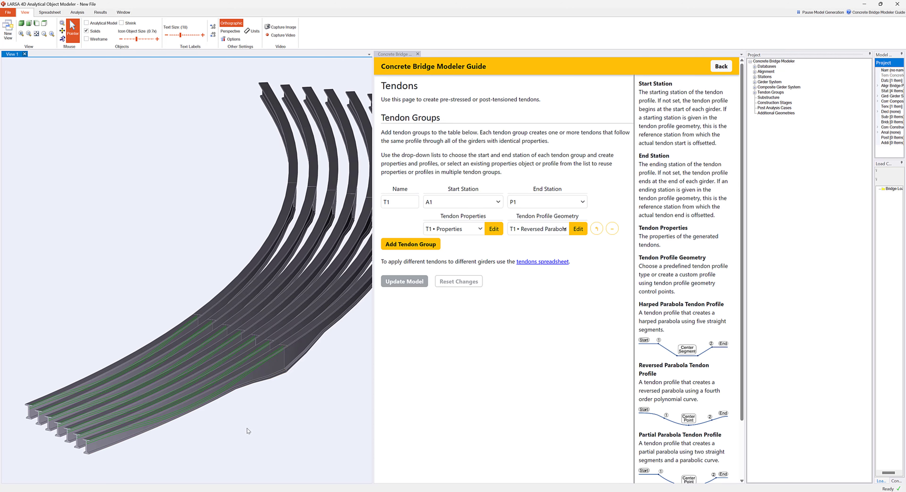
middle_click_drag(247, 429, 257, 413)
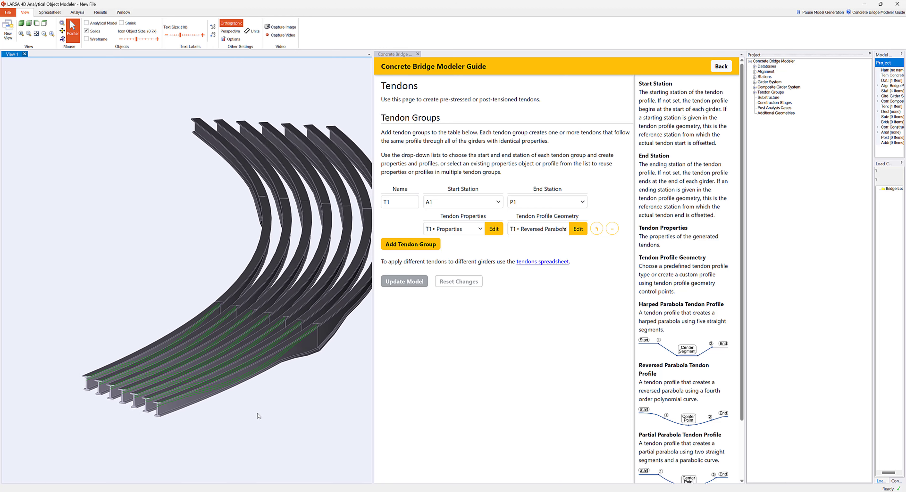
left_click(427, 246)
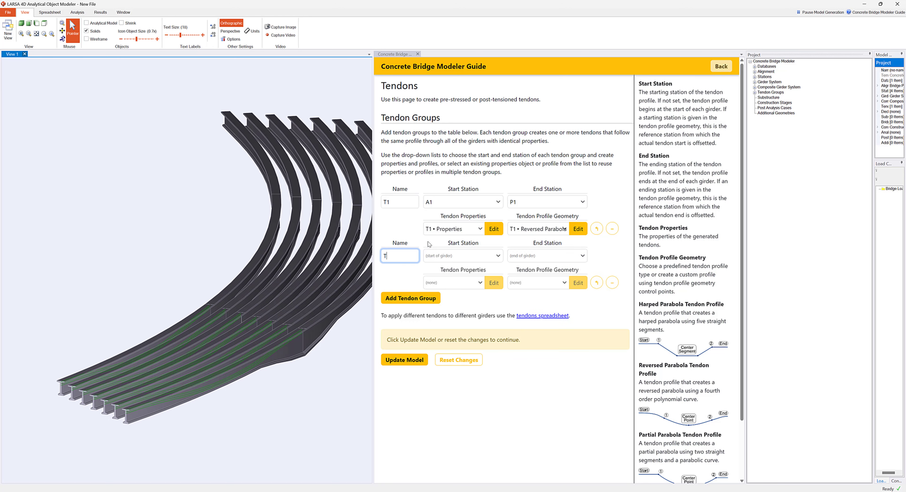
left_click(459, 256)
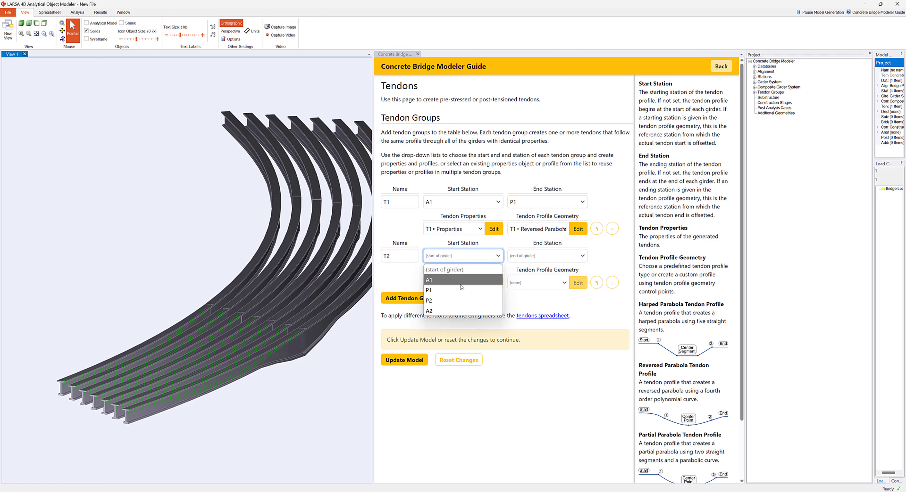
left_click(485, 291)
left_click(530, 256)
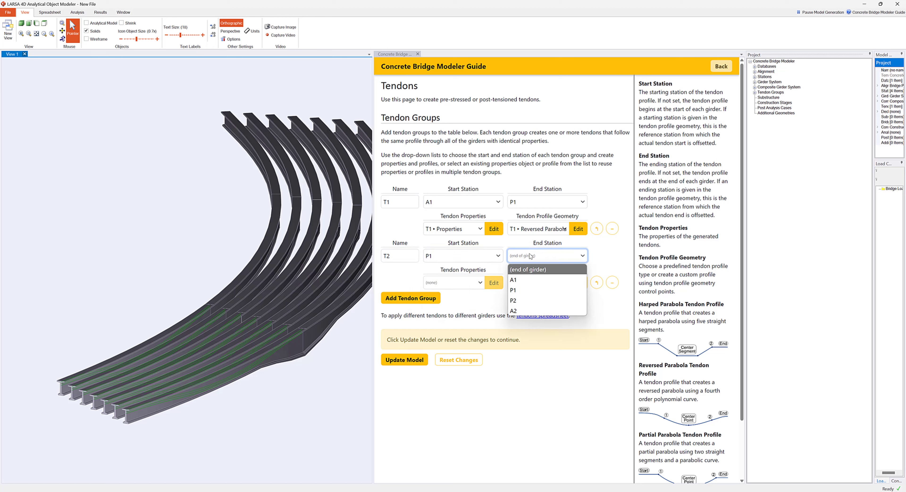
left_click(532, 301)
left_click(464, 283)
left_click(454, 317)
left_click(532, 283)
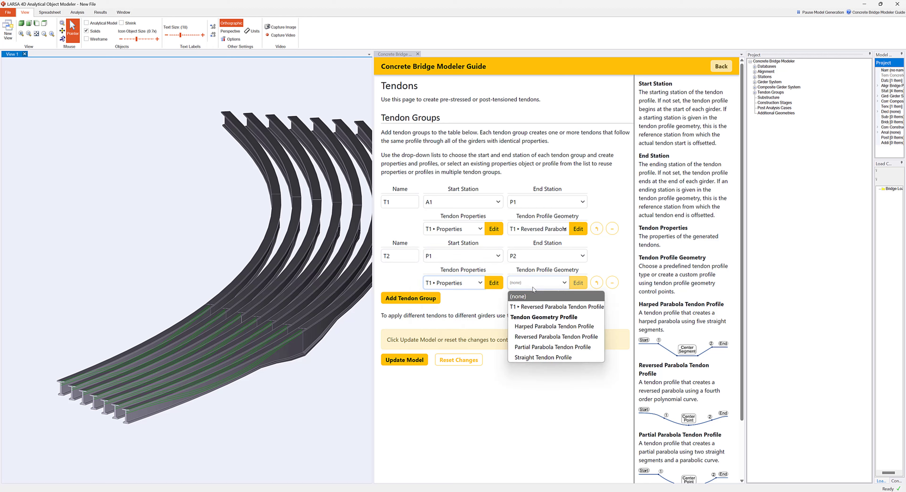
left_click(533, 305)
- Add tendon group T3 from station P2 to A2 with T1's properties and Reversed Parabola Tendon Profile, and update the model
left_click(419, 299)
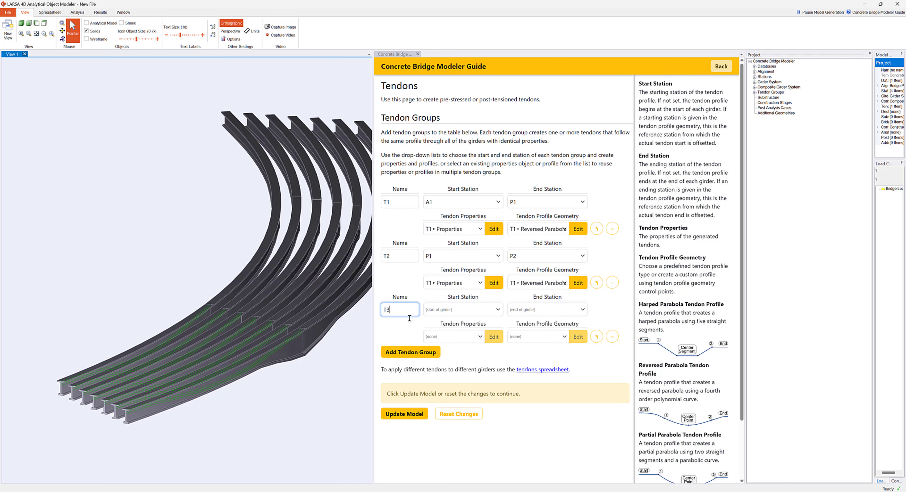
left_click(442, 311)
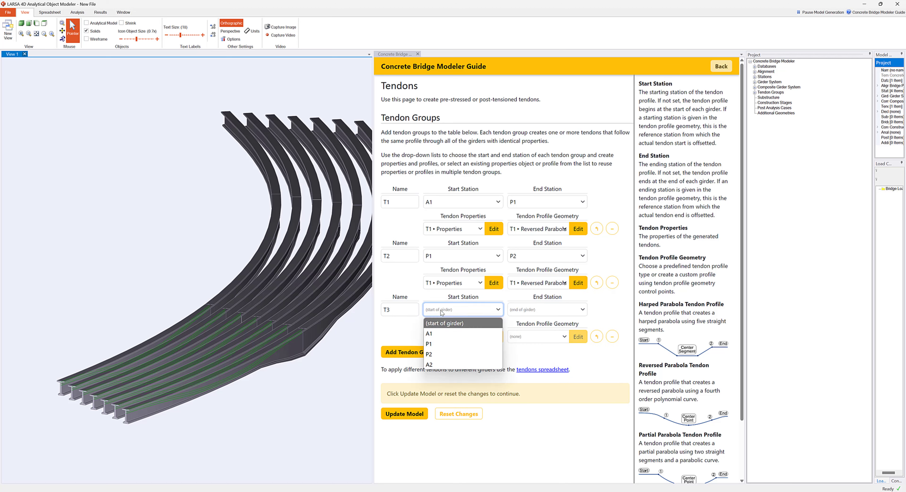
left_click(431, 355)
left_click(524, 312)
left_click(519, 365)
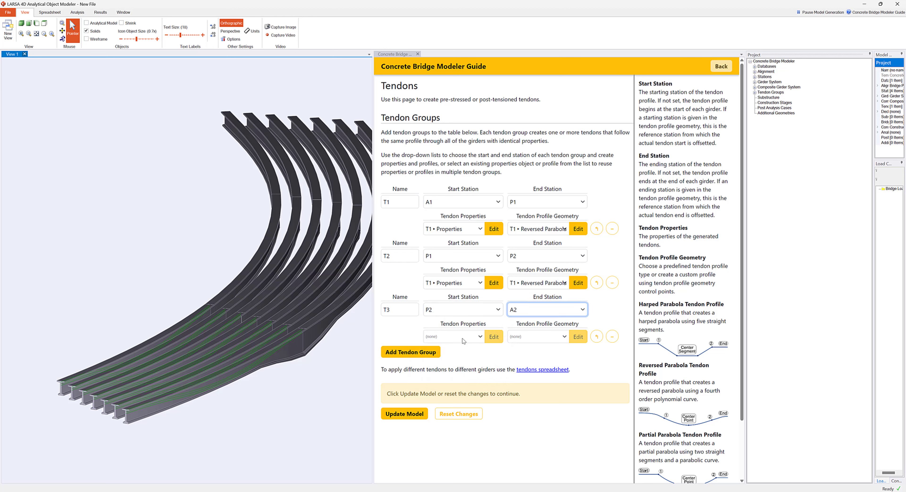
left_click(463, 338)
left_click(454, 366)
left_click(529, 338)
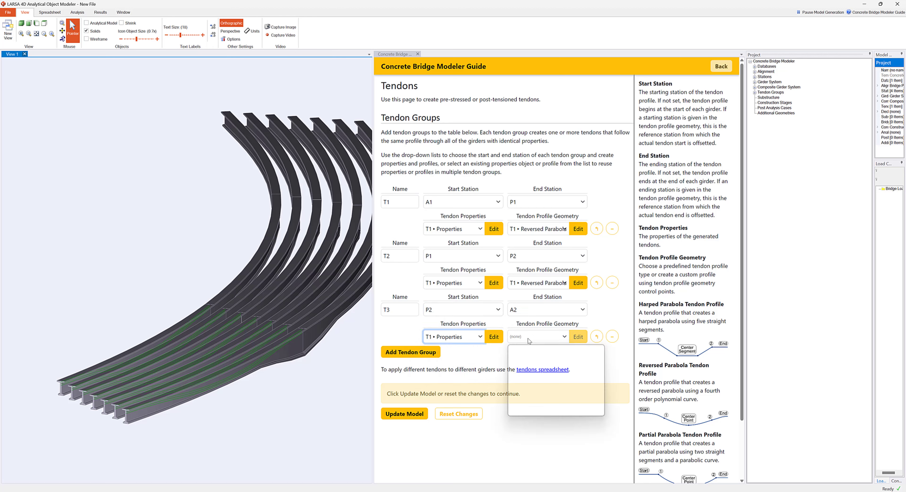
left_click(528, 356)
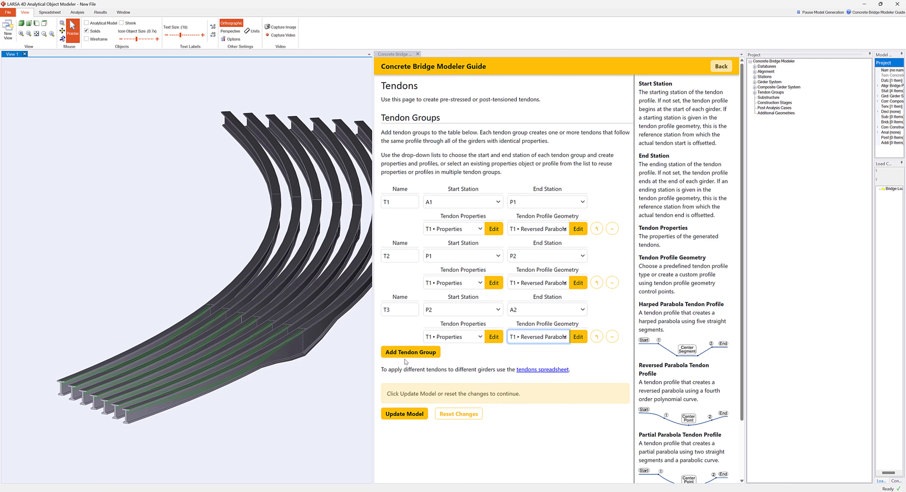
left_click(408, 416)
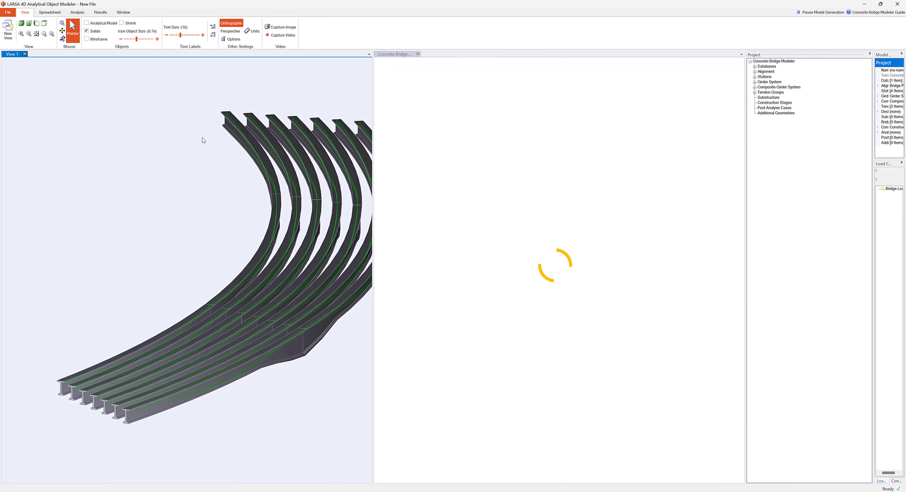
- Examine the girders and tendons with the analytical model display turned on briefly
middle_click_drag(147, 224, 181, 254)
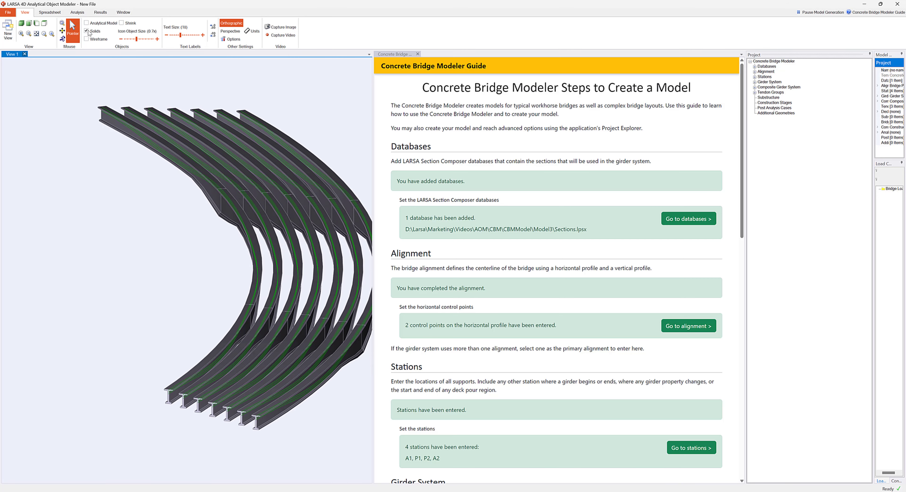
left_click(86, 23)
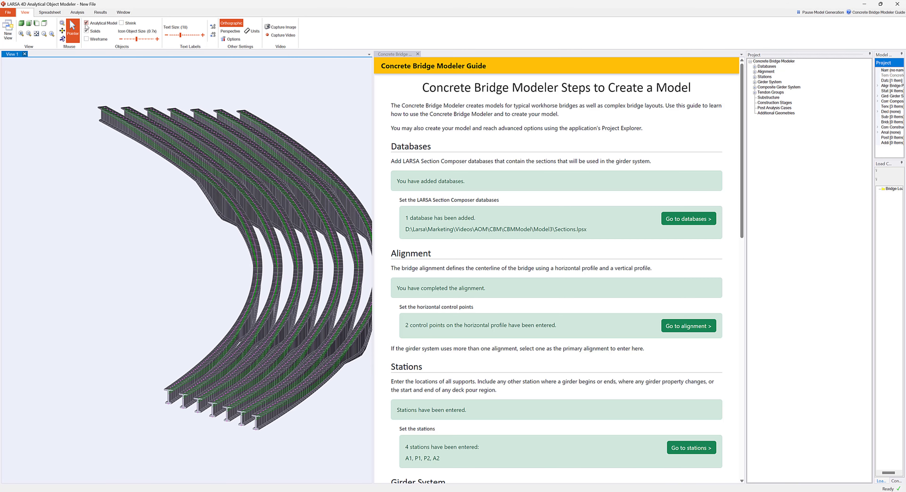
- Open the deck settings and set the thickness to 8.2 in with 4.5 ft overhangs on the left and right
scroll(620, 249, "down", 10)
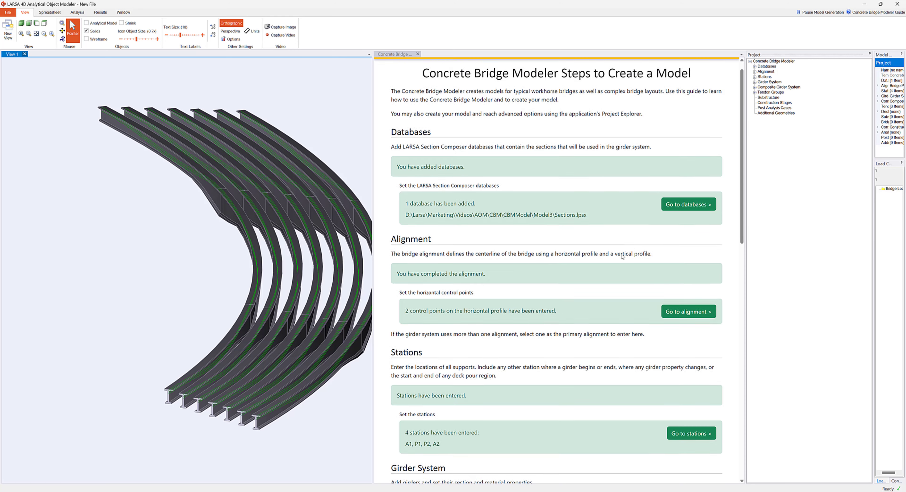
scroll(620, 249, "down", 2)
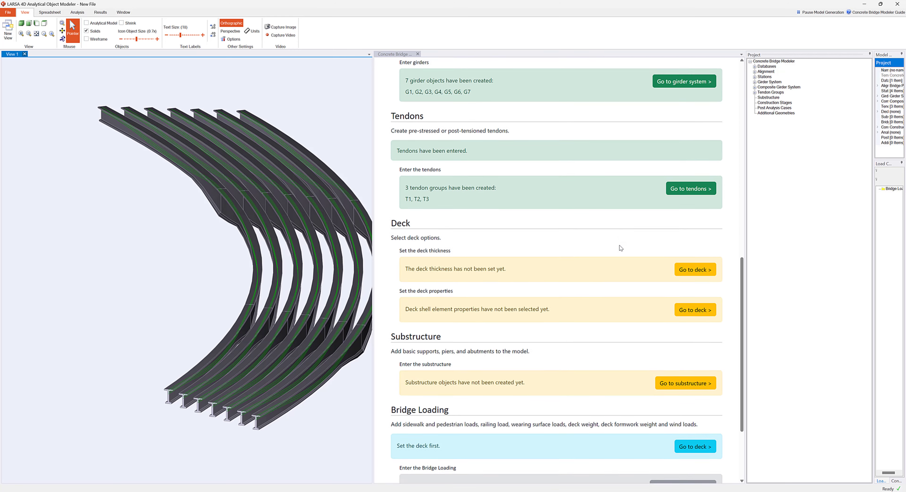
left_click(693, 251)
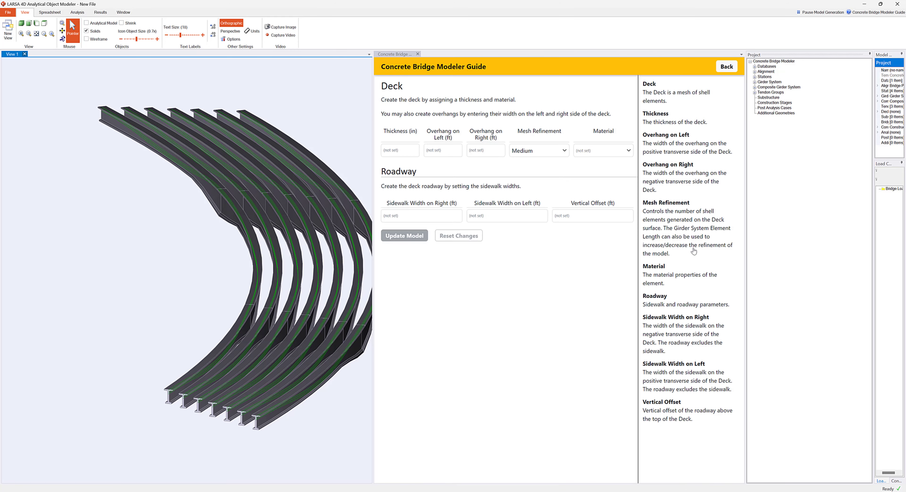
left_click(398, 147)
type("8.2")
key("Tab")
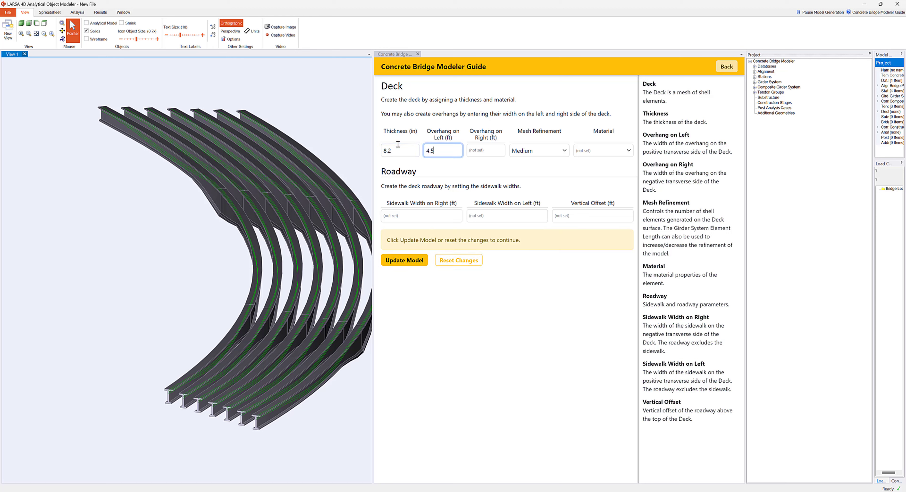
key("Tab")
type("4")
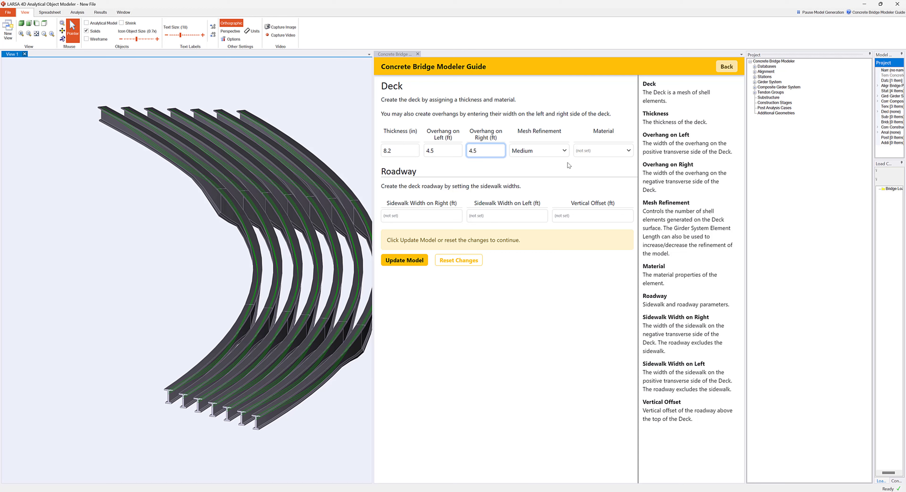
- Assign material Fc_4 to the deck and update the model
left_click(603, 154)
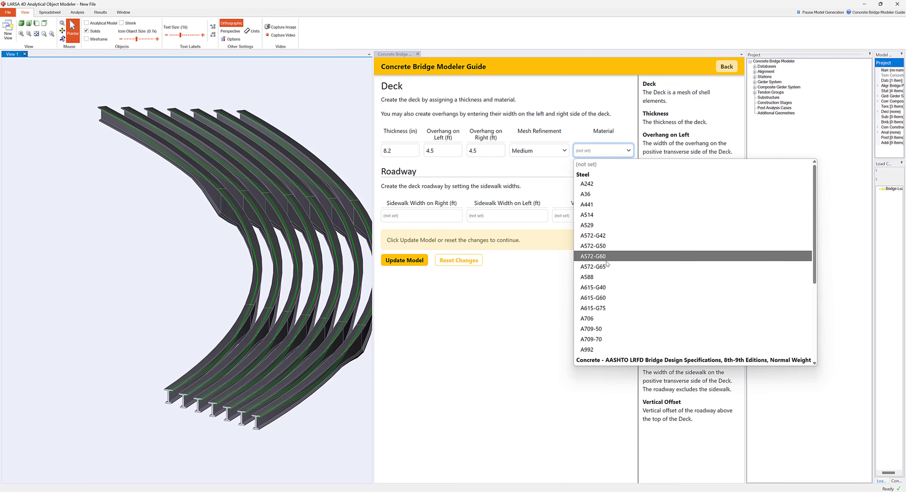
scroll(607, 265, "down", 3)
left_click(594, 306)
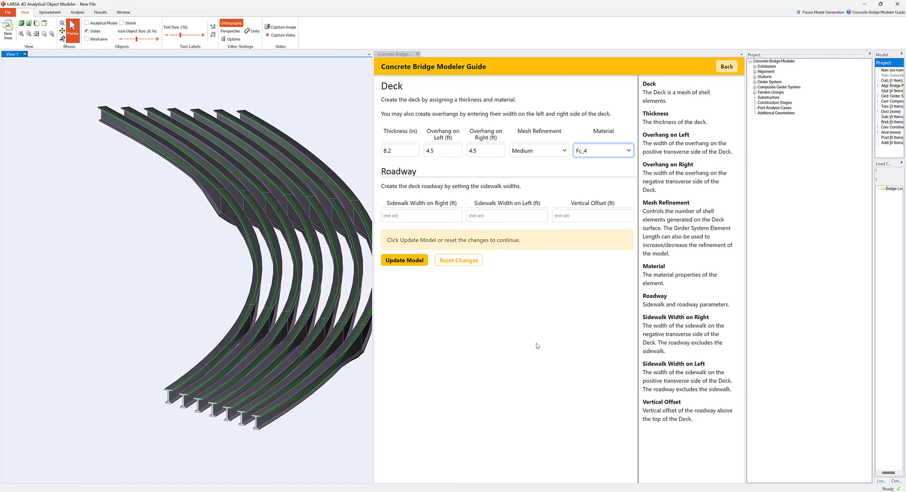
left_click(517, 335)
left_click(421, 264)
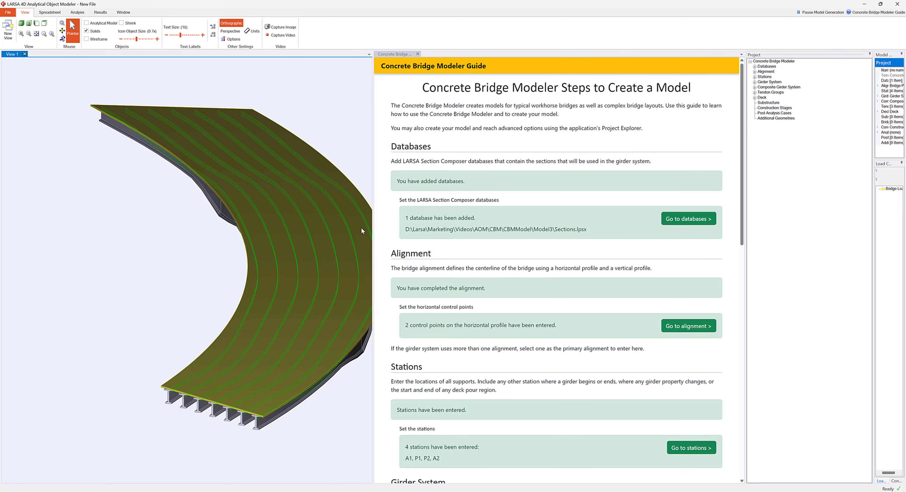
- Examine the deck mesh with the analytical model display turned on briefly
left_click(86, 23)
mouse_move(266, 384)
middle_mouse_down()
mouse_move(261, 308)
mouse_move(272, 295)
mouse_move(283, 308)
mouse_move(278, 281)
mouse_move(243, 303)
mouse_move(245, 290)
mouse_move(232, 336)
mouse_move(262, 369)
mouse_move(264, 392)
middle_mouse_up()
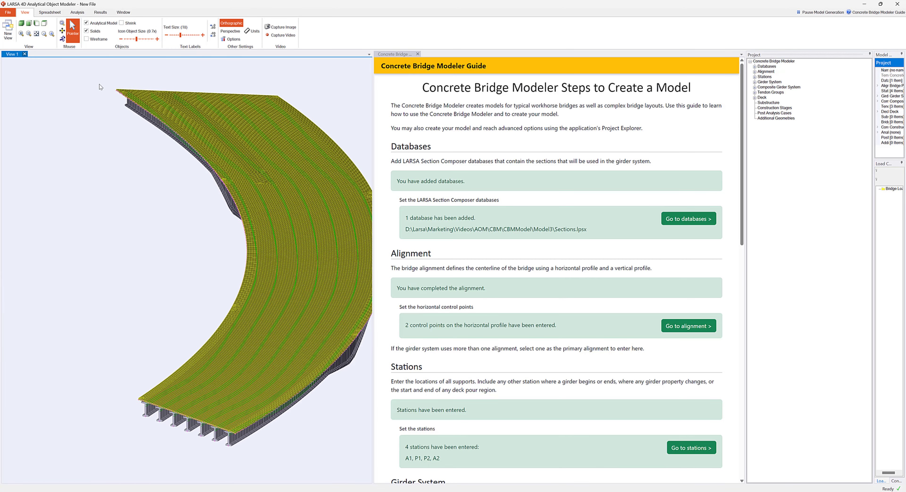
left_click(88, 24)
- Add a basic support named A1 to the substructure at station A1 with Pinned bearings on left and right
scroll(572, 309, "down", 12)
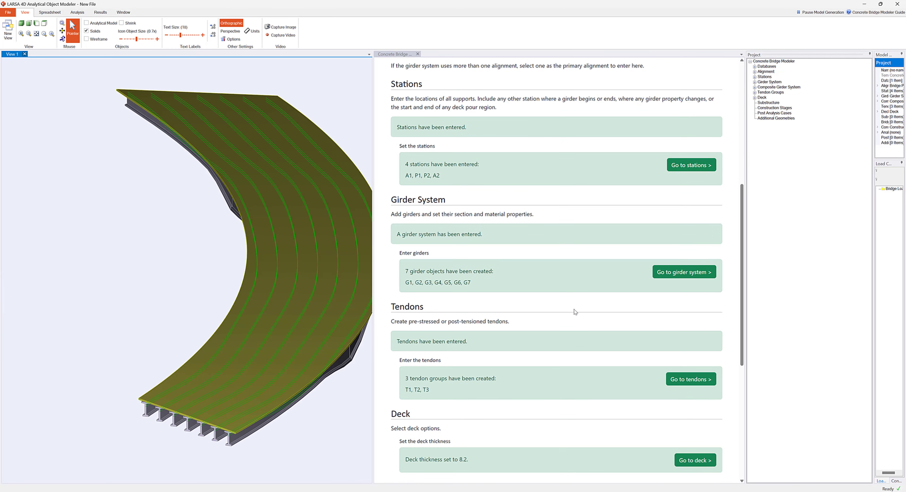
scroll(574, 311, "down", 2)
left_click(670, 322)
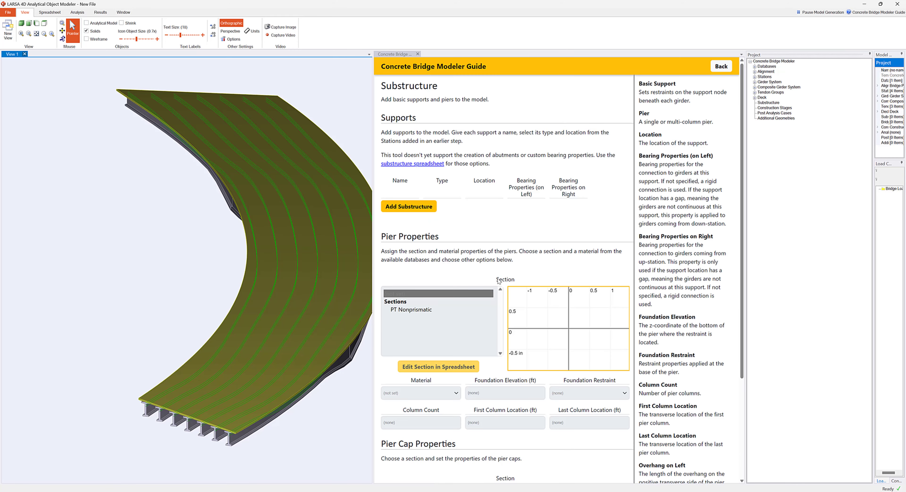
left_click(415, 211)
type("A")
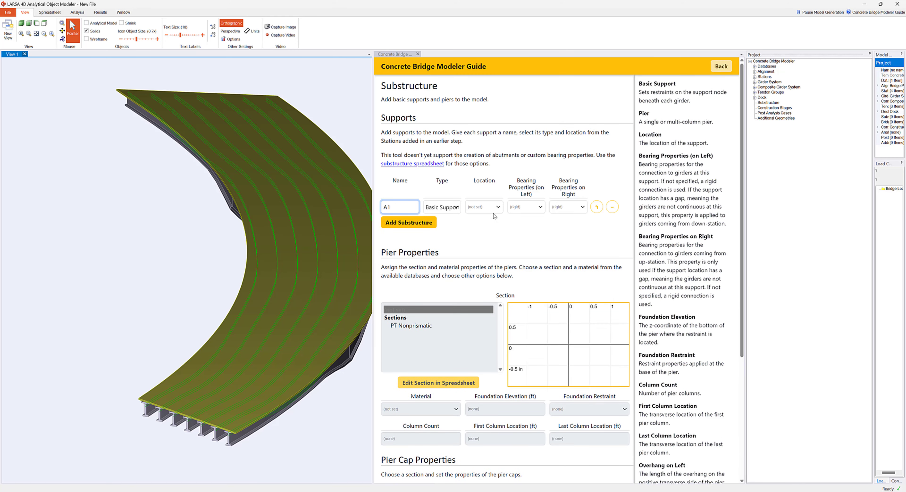
type("1")
left_click(484, 207)
left_click(481, 231)
left_click(526, 207)
left_click(527, 241)
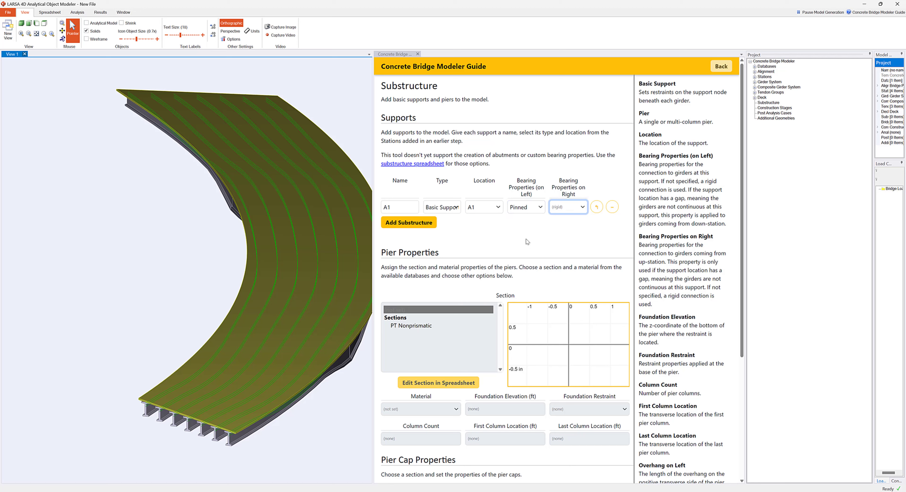
- Add basic support P1 at station P1 with Pinned bearings on left and right
left_click(408, 224)
key("BackSpace")
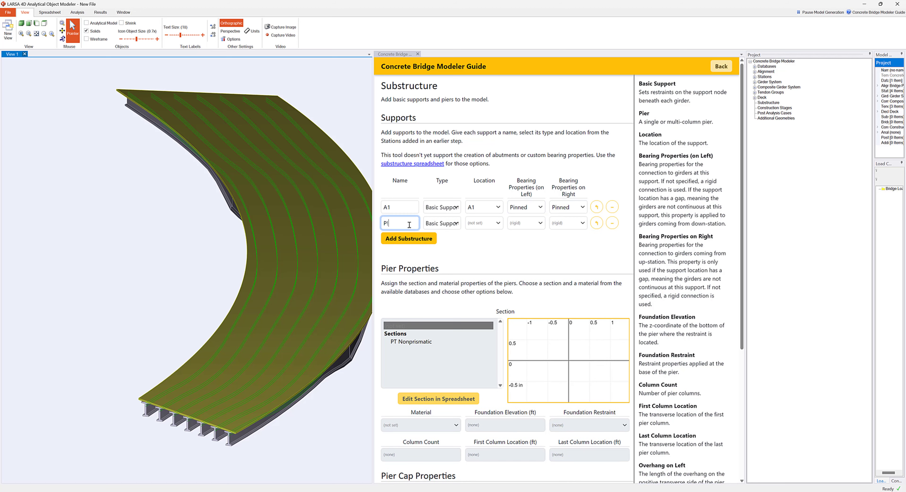
left_click(484, 223)
left_click(484, 259)
left_click(525, 224)
left_click(525, 259)
left_click(564, 225)
left_click(566, 260)
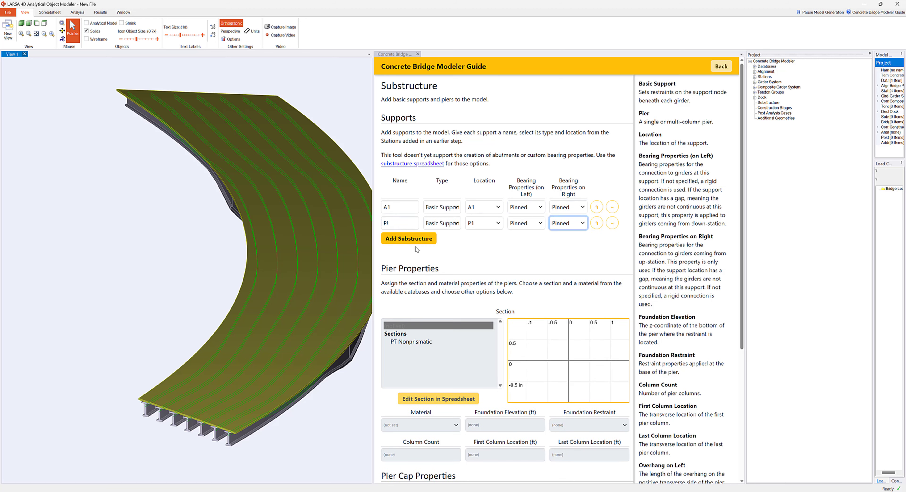
- Add basic support P2 at station P2 with Pinned bearings on left and right
left_click(414, 240)
type("P2")
left_click(483, 240)
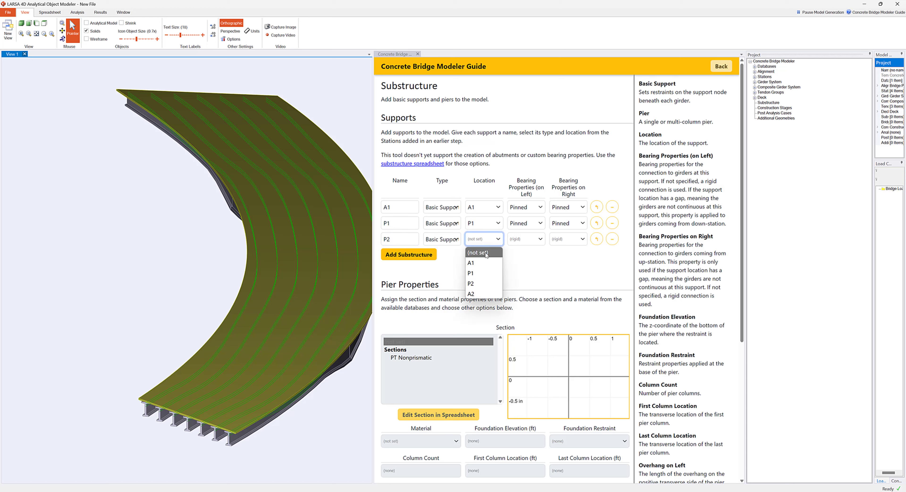
left_click(484, 284)
left_click(526, 239)
left_click(526, 276)
left_click(567, 239)
left_click(568, 276)
- Add basic support A2 at station A2 with Pinned bearings on left and right, and update the model
left_click(411, 257)
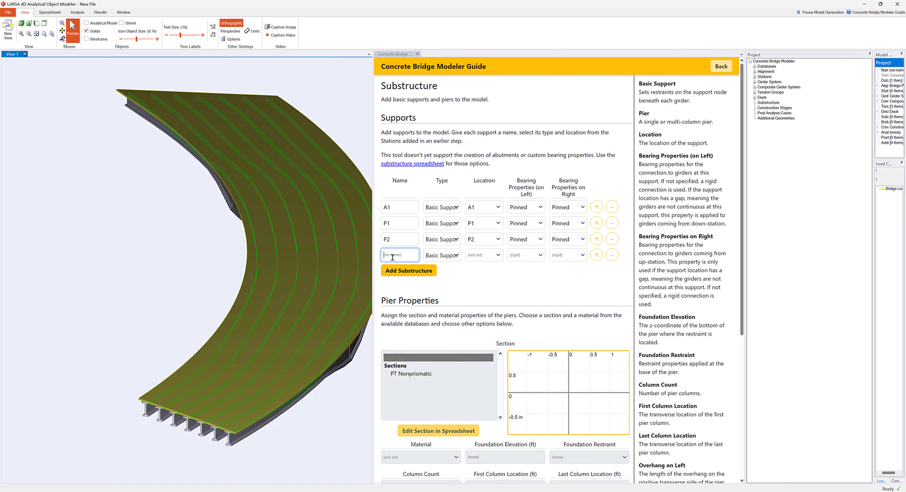
left_click(471, 257)
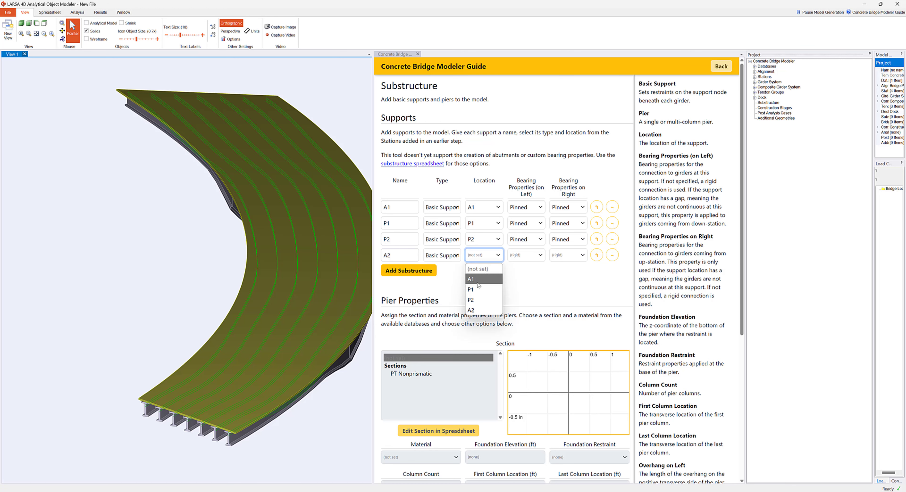
left_click(482, 310)
left_click(525, 255)
left_click(525, 289)
left_click(567, 255)
left_click(568, 289)
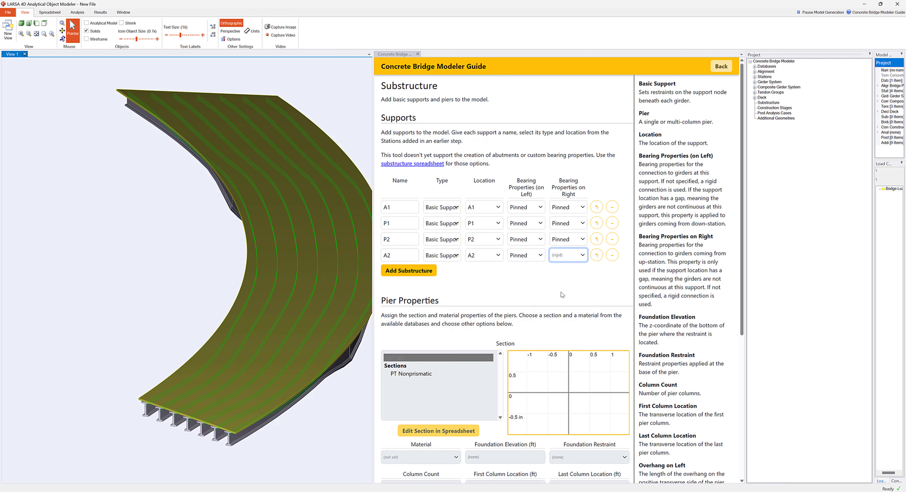
scroll(507, 302, "down", 4)
scroll(507, 302, "down", 2)
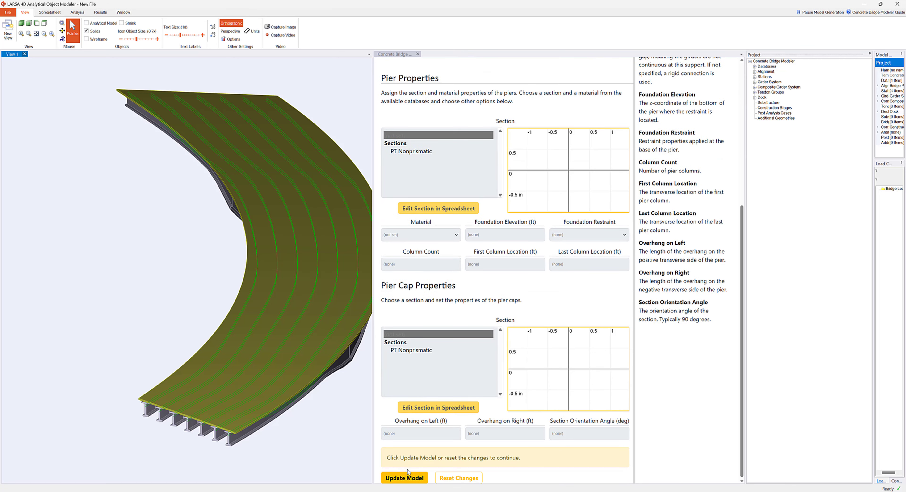
left_click(404, 479)
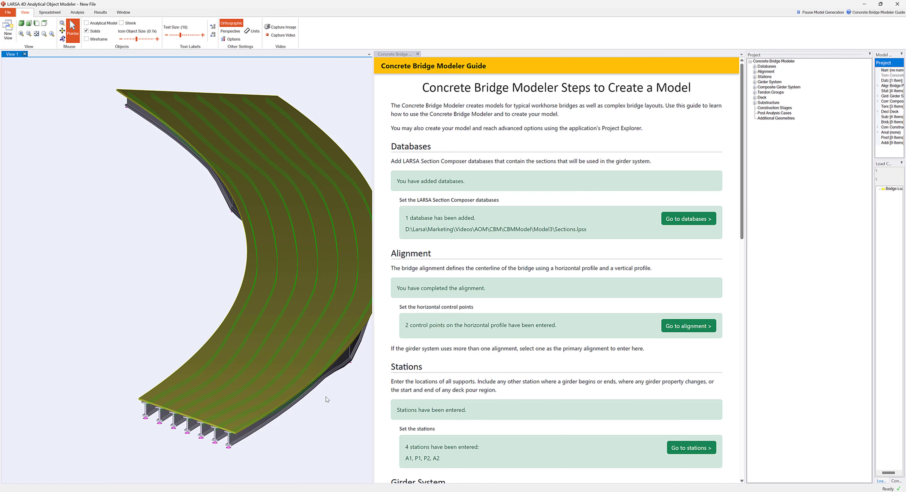
- Turn on the analytical model display and close the modeler guide to examine the whole bridge and its supports from the side
middle_click_drag(333, 411, 327, 382)
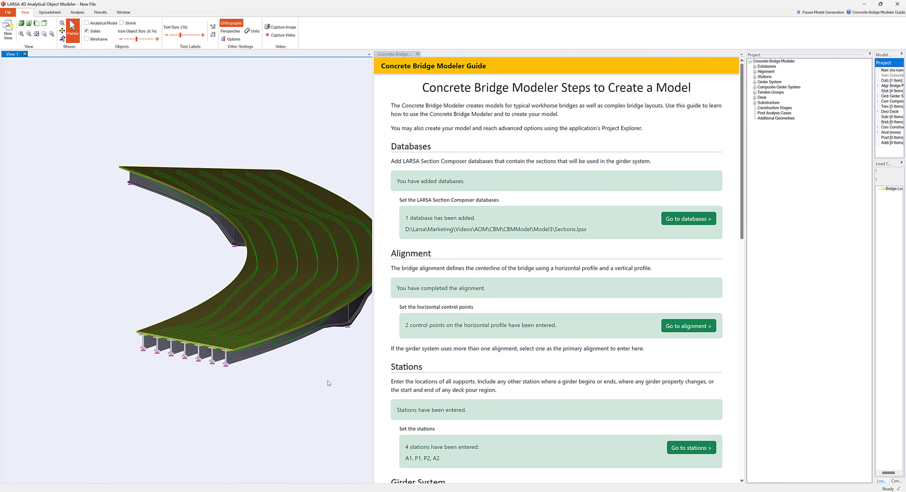
left_click(86, 23)
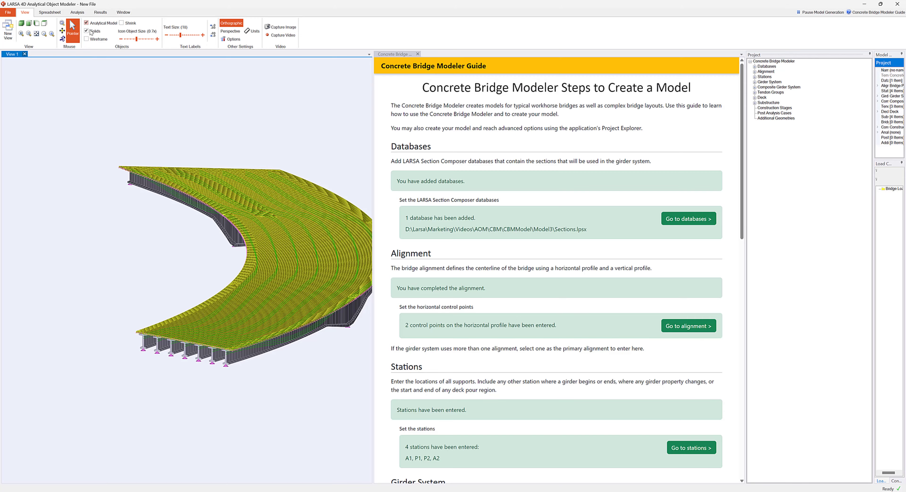
middle_click_drag(298, 357, 340, 384)
left_click(417, 53)
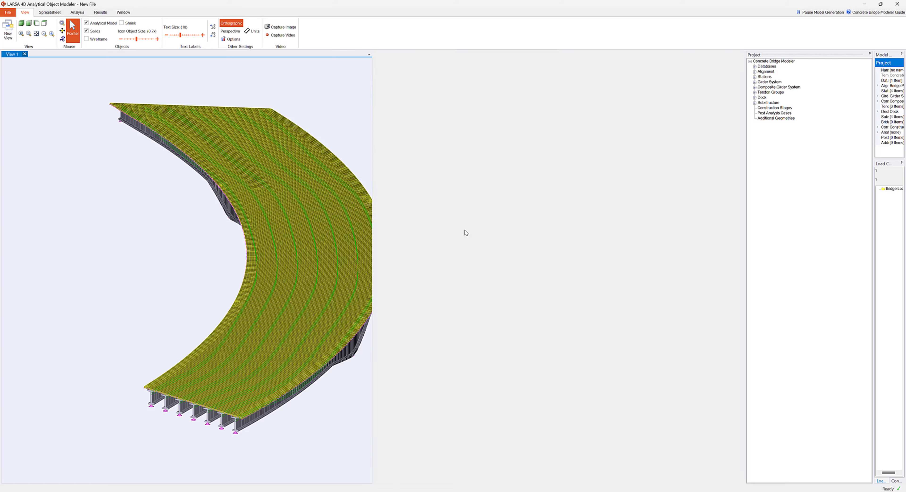
middle_click_drag(608, 396, 531, 338)
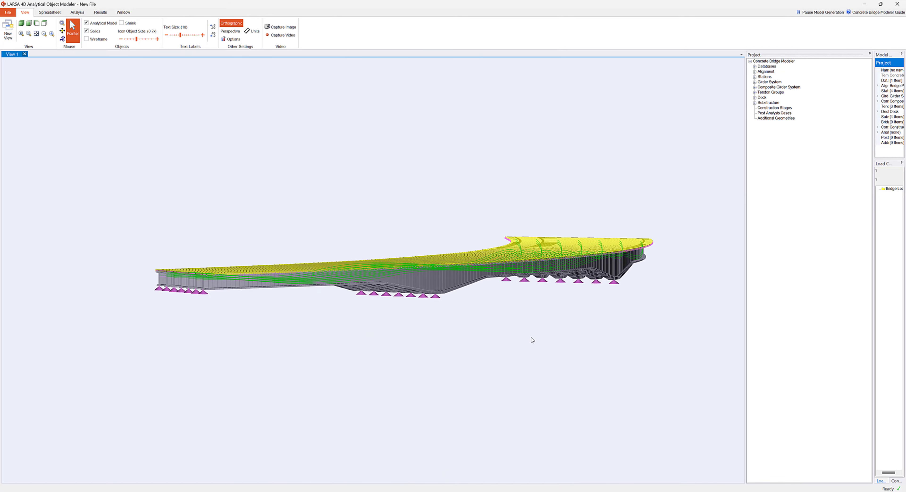
- Export the model to LARSA 4D as LarsaModel_Final in the Model3 folder
left_click(7, 13)
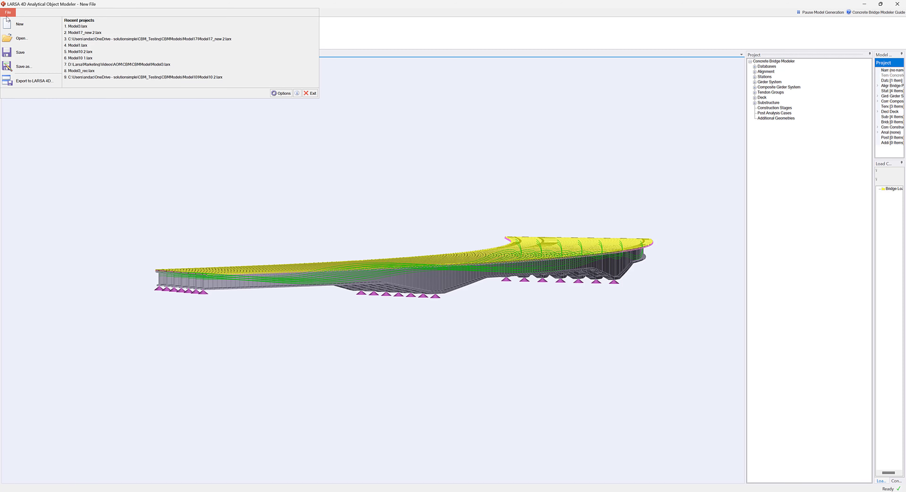
left_click(46, 84)
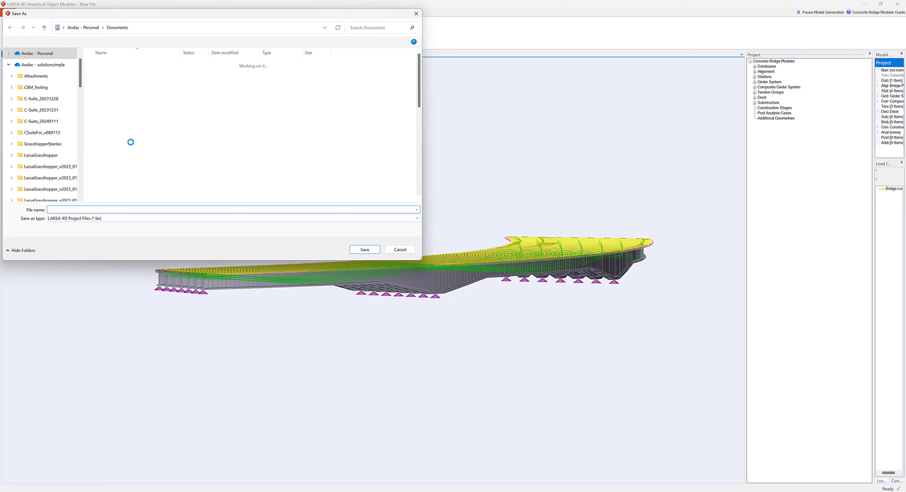
scroll(41, 166, "down", 5)
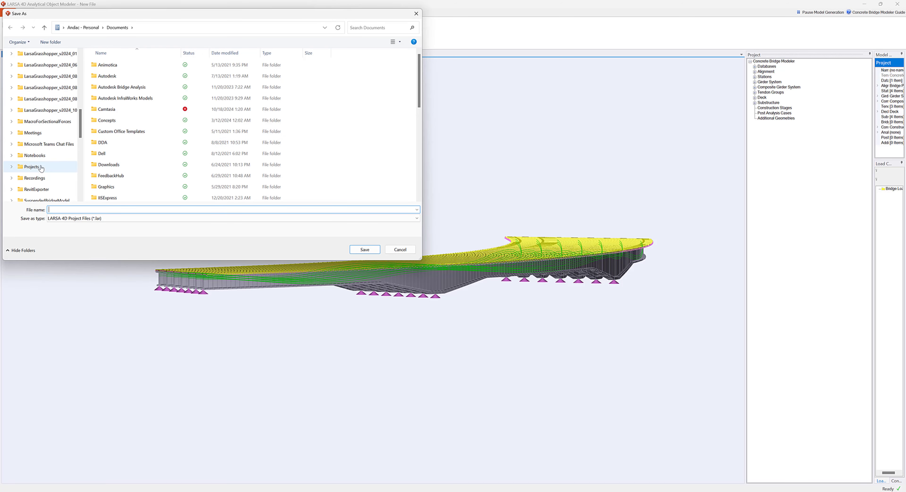
scroll(41, 168, "down", 2)
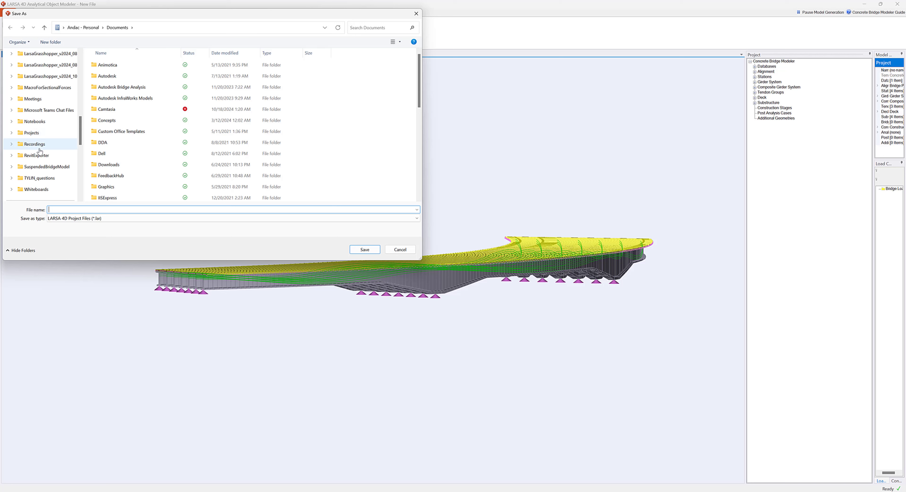
scroll(40, 151, "down", 5)
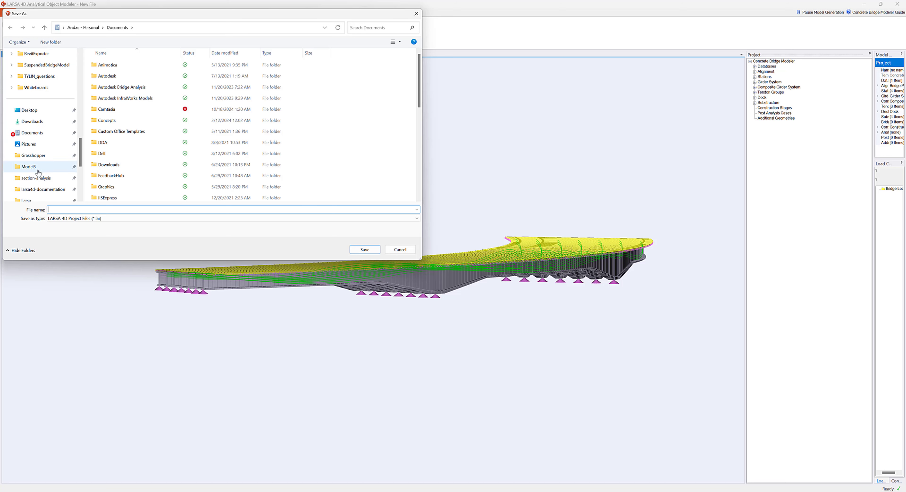
left_click(28, 166)
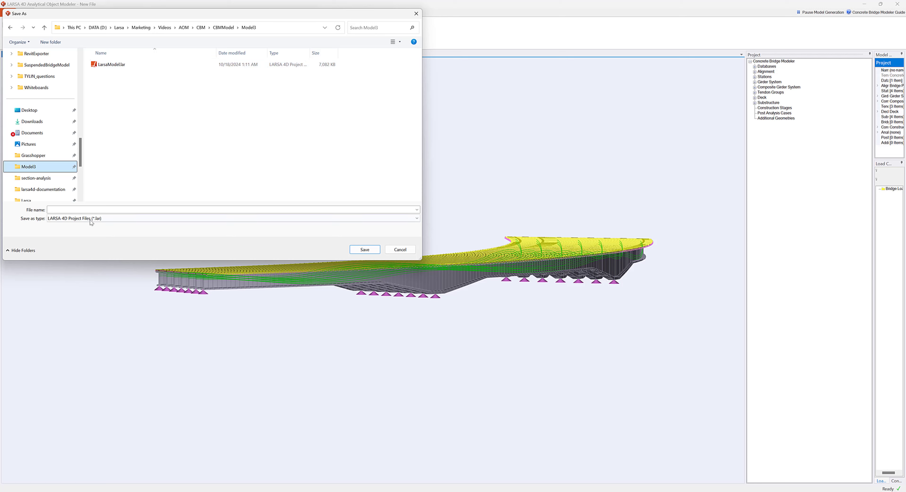
left_click(79, 209)
type("Larsa")
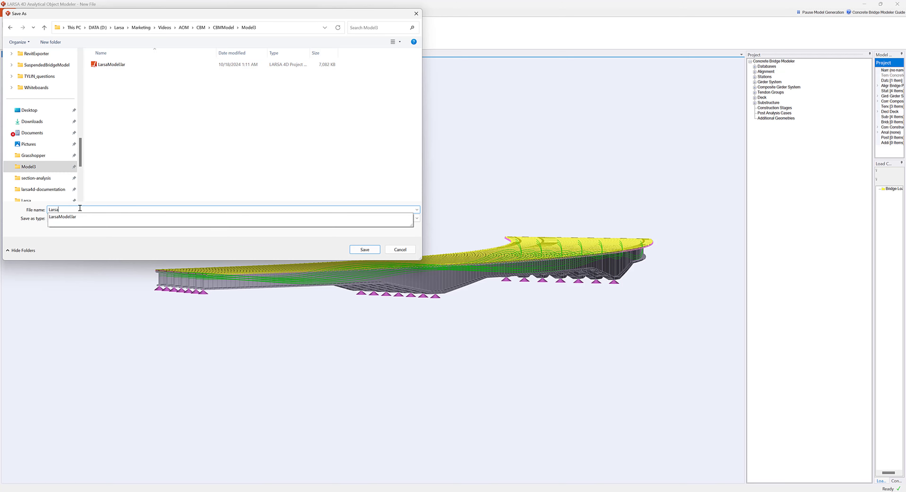
type("Model_Final")
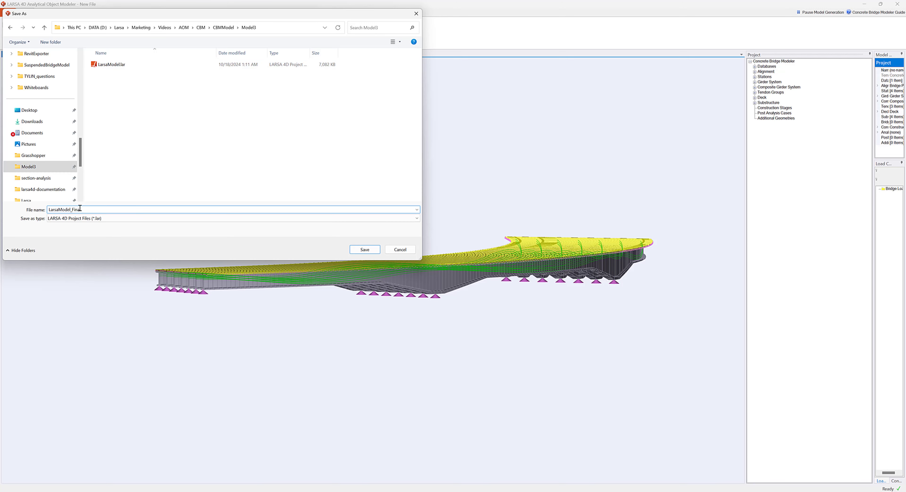
key("Return")
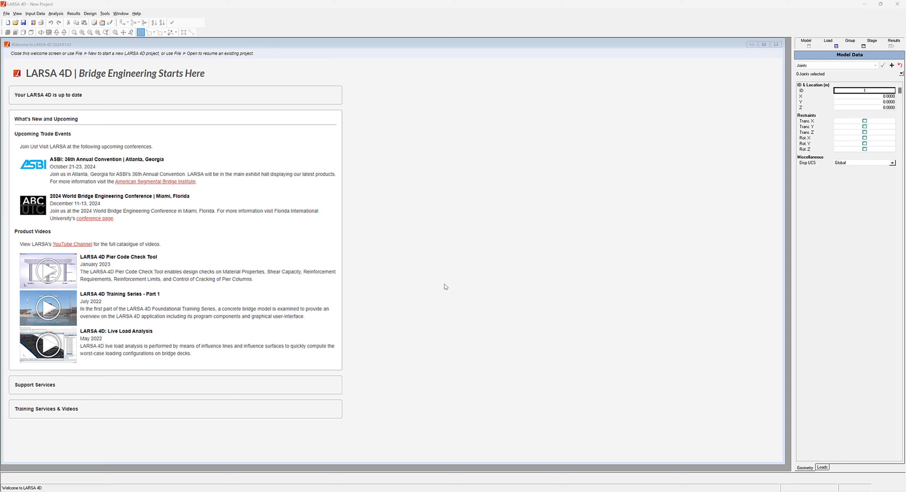
- Open the exported project LarsaModel_Final.lar from the Model3 folder in LARSA 4D
left_click(7, 13)
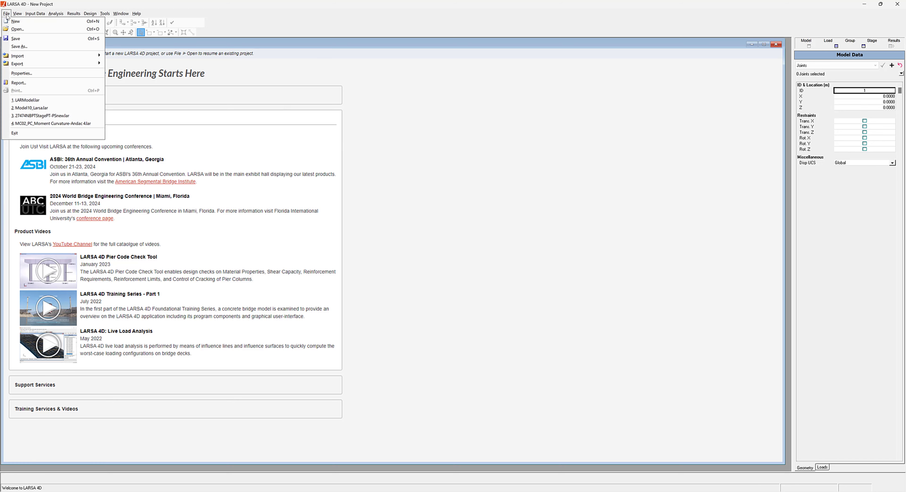
left_click(9, 29)
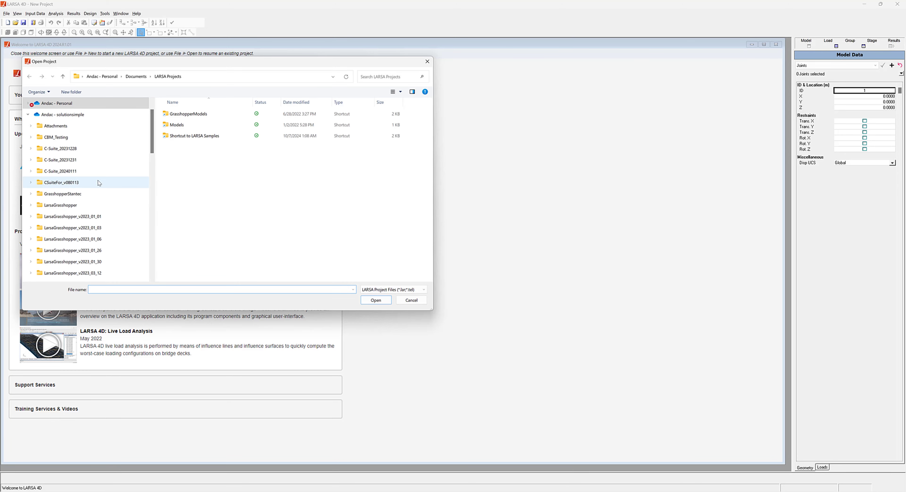
scroll(66, 225, "down", 6)
scroll(67, 226, "down", 2)
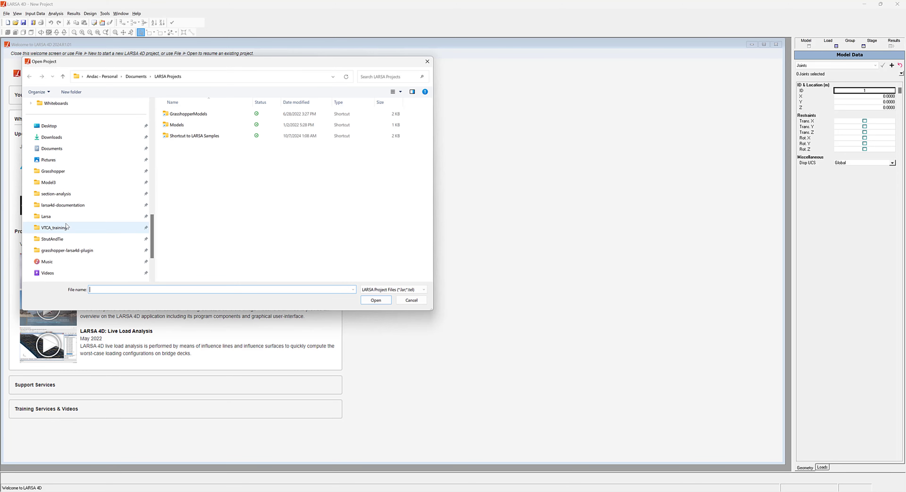
left_click(53, 186)
left_click(208, 124)
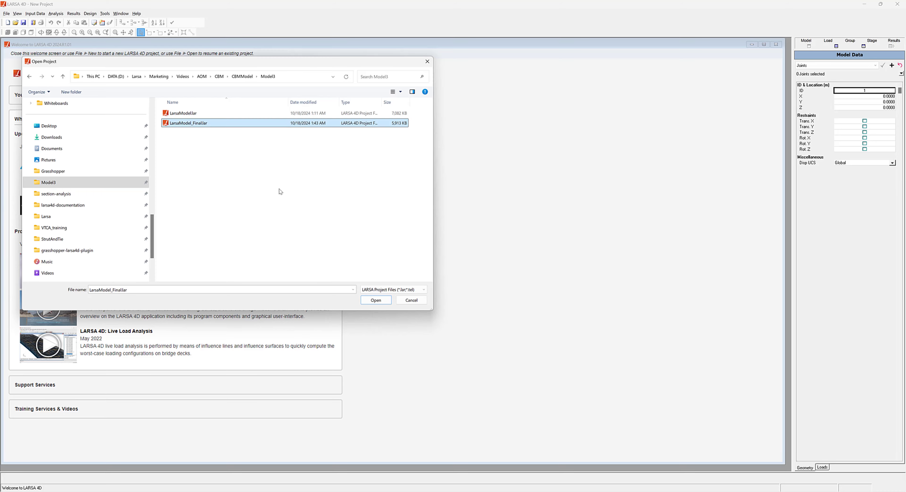
left_click(376, 302)
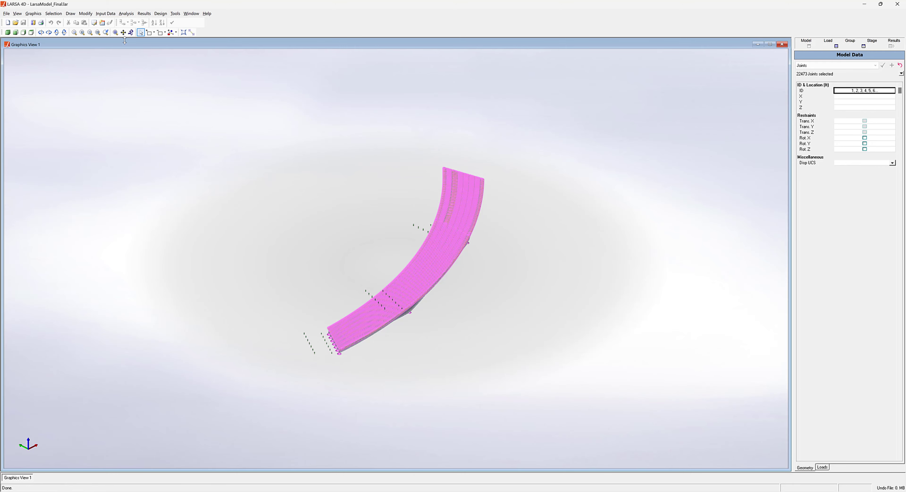
- Examine the imported bridge model from the side and up close, including its girders, deck and supports
left_click(131, 32)
left_click_drag(391, 362, 232, 242)
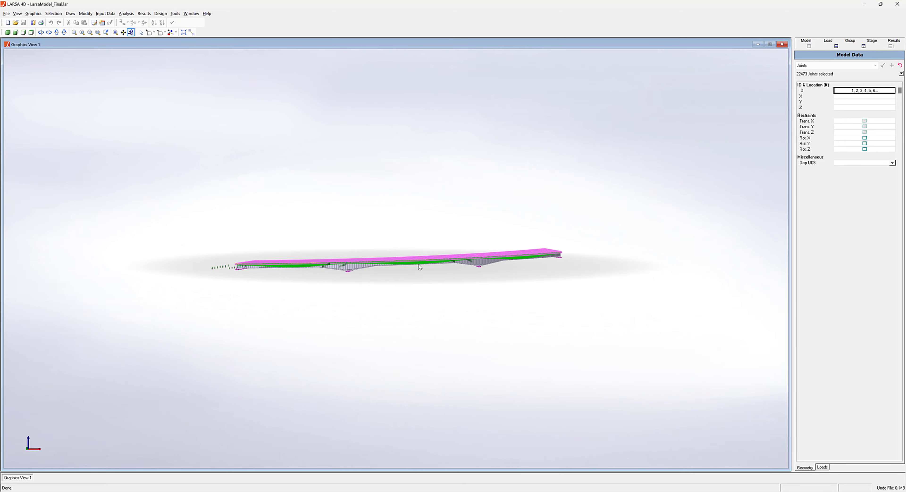
scroll(417, 264, "up", 5)
left_click_drag(438, 314, 604, 307)
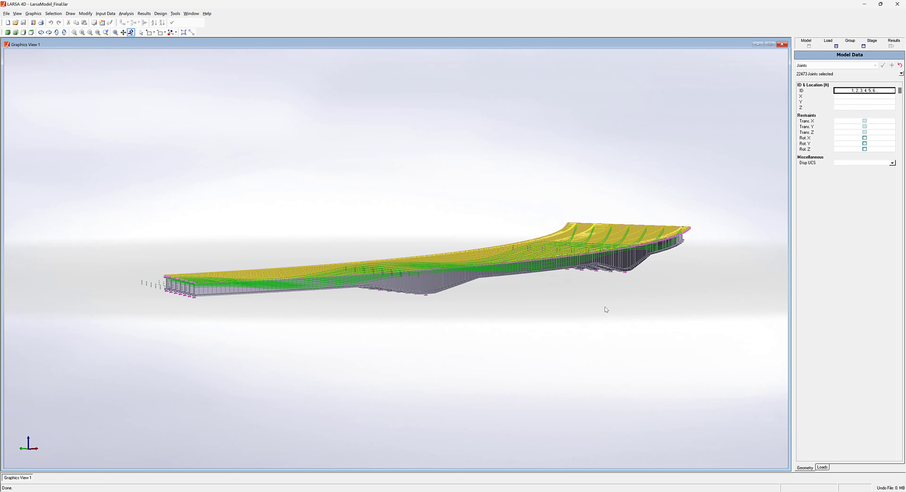